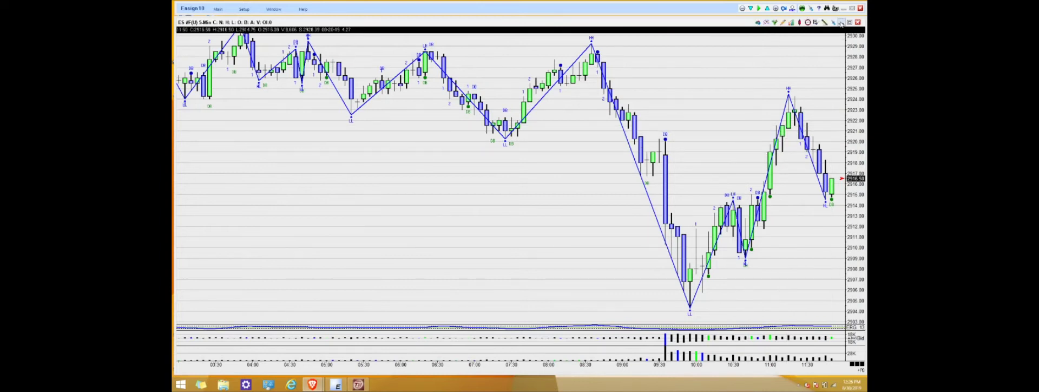
# - Minimize the ES 5-minute chart window in eSignal 10 to reveal the desktop
pyautogui.click(842, 23)
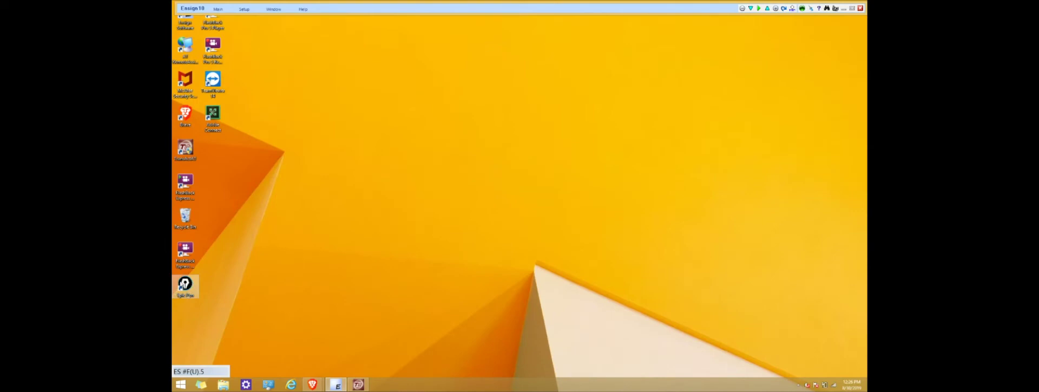
# - Launch Epic Pen, restore the ES 5-minute chart, and place the toolbar over its left side
pyautogui.doubleClick(184, 284)
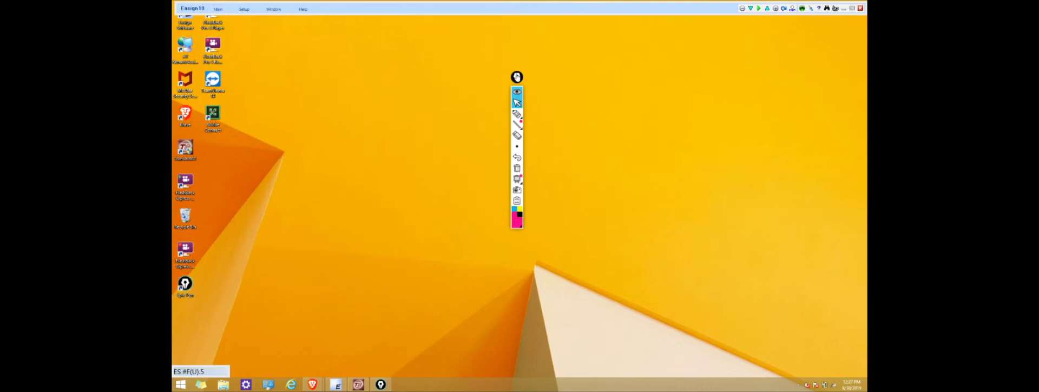
pyautogui.moveTo(517, 77); pyautogui.dragTo(245, 212)
pyautogui.doubleClick(197, 371)
pyautogui.moveTo(241, 208); pyautogui.dragTo(219, 159)
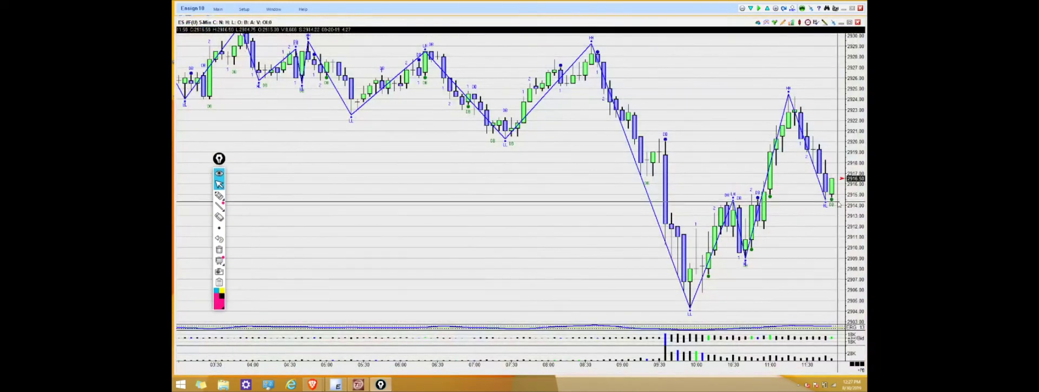
# - Collapse the Epic Pen toolbar, nudge it to a new spot, and expand it again
pyautogui.click(218, 174)
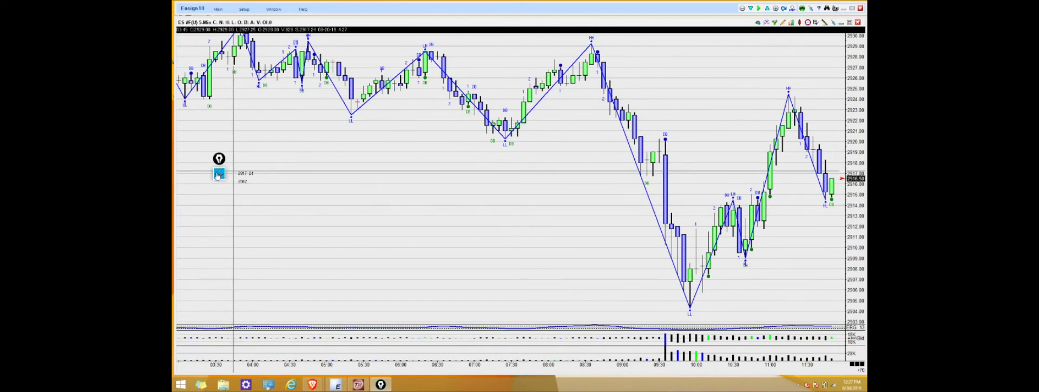
pyautogui.moveTo(217, 163); pyautogui.dragTo(228, 179)
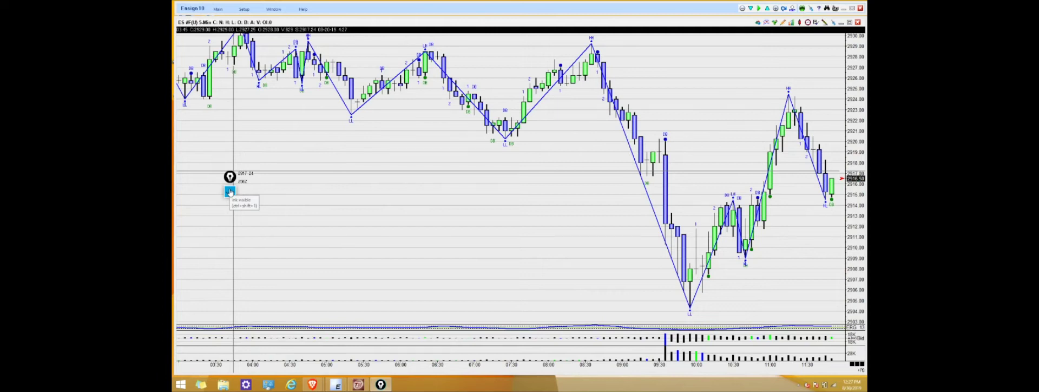
pyautogui.click(229, 192)
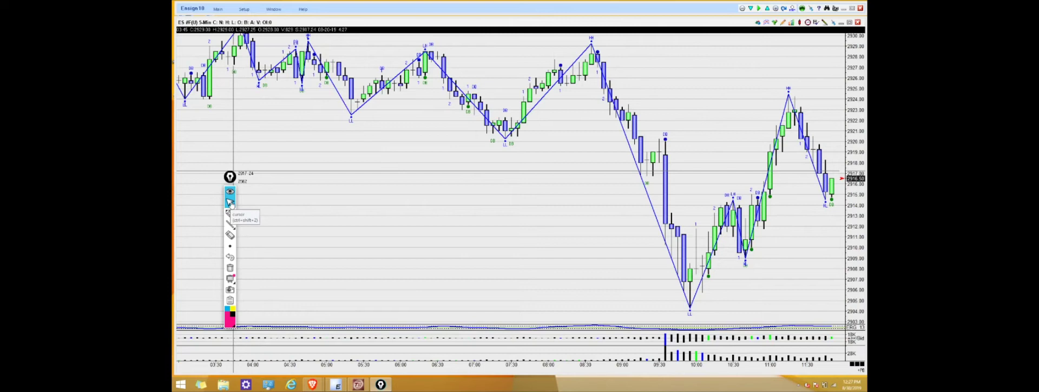
pyautogui.moveTo(228, 214)
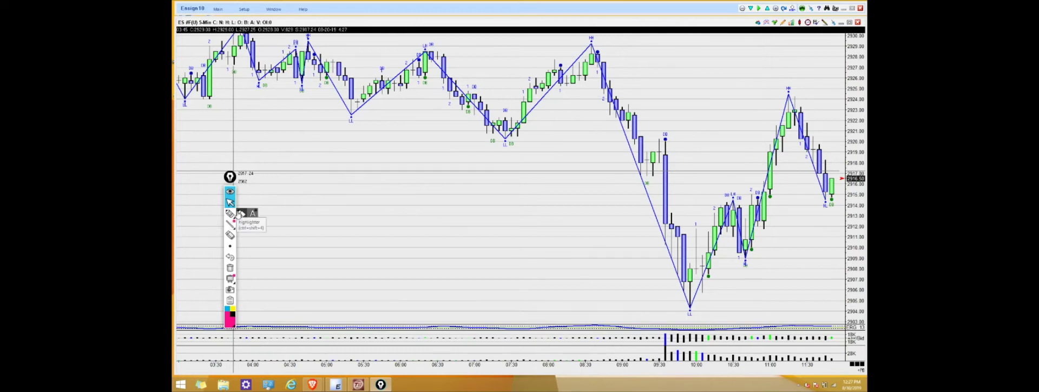
# - With the highlighter, draw a first smiley: pink U and dot, cyan eyes and smile
pyautogui.click(239, 215)
pyautogui.click(230, 318)
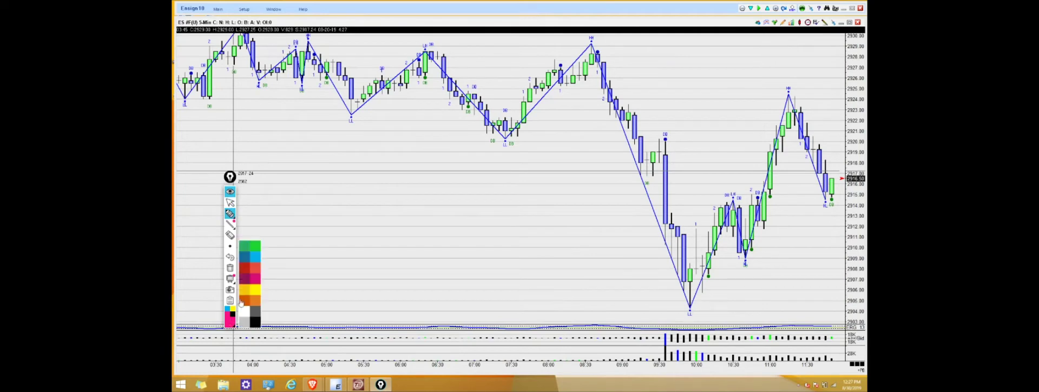
pyautogui.click(255, 284)
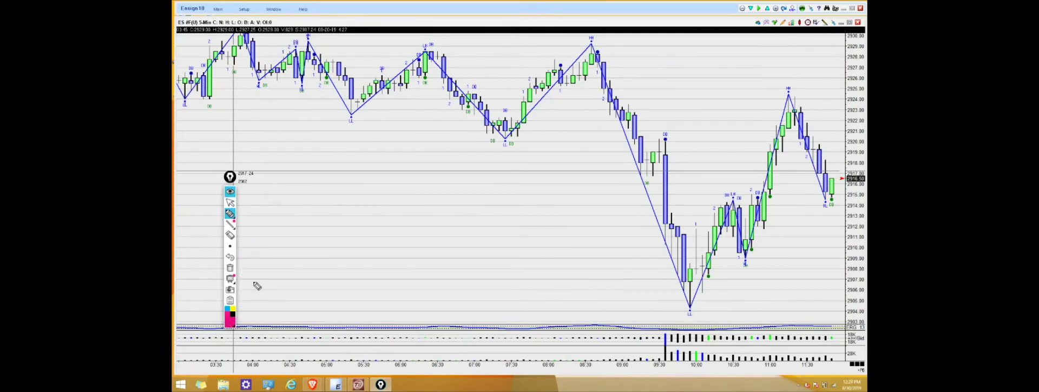
pyautogui.moveTo(405, 192)
pyautogui.mouseDown()
pyautogui.moveTo(407, 201)
pyautogui.moveTo(415, 193)
pyautogui.mouseUp()
pyautogui.click(415, 188)
pyautogui.click(230, 315)
pyautogui.click(403, 212)
pyautogui.click(407, 212)
pyautogui.moveTo(397, 218); pyautogui.dragTo(415, 218)
# - Draw a second cyan smiley with two eyes and a smile to the right
pyautogui.moveTo(230, 214)
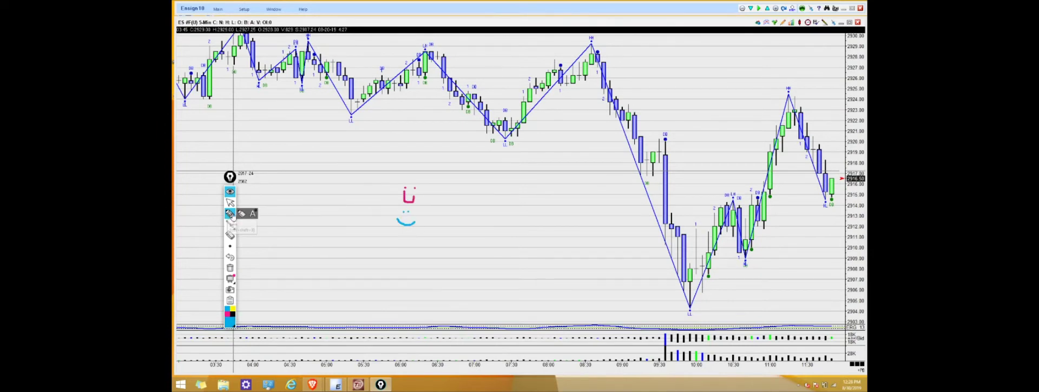
pyautogui.click(242, 214)
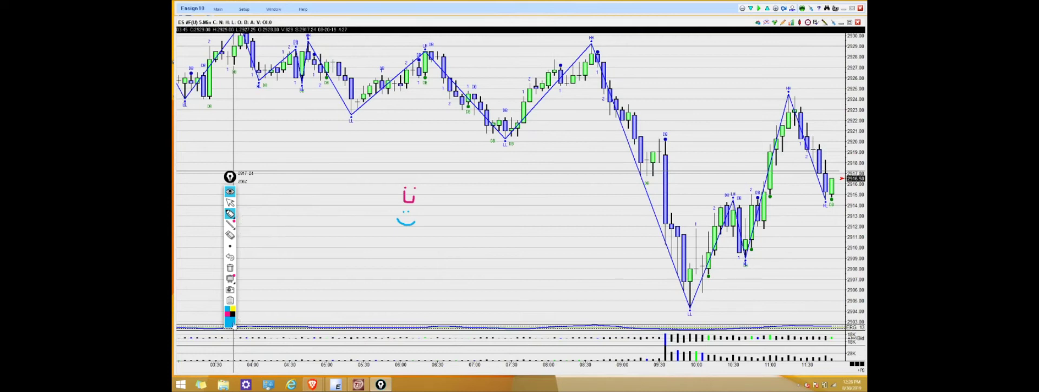
pyautogui.click(451, 192)
pyautogui.click(459, 192)
pyautogui.moveTo(449, 199); pyautogui.dragTo(464, 199)
pyautogui.moveTo(231, 225)
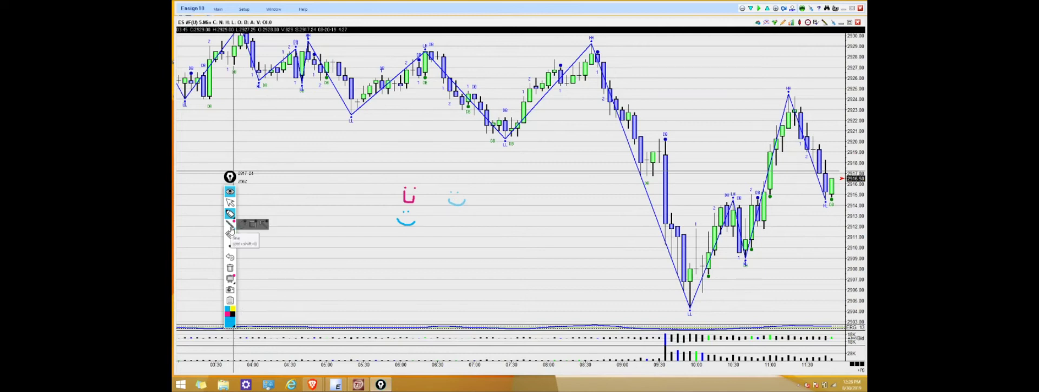
# - Skip the PRO-only Line tool and erase most of the first smiley with the eraser
pyautogui.click(231, 227)
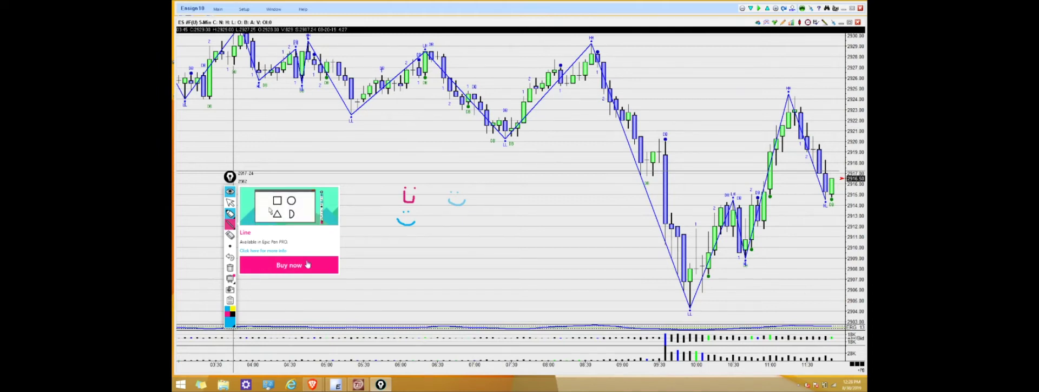
pyautogui.click(232, 234)
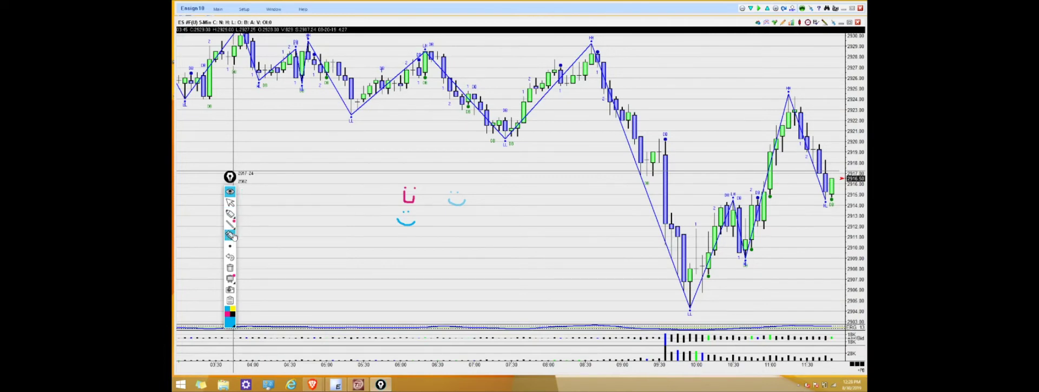
pyautogui.moveTo(408, 240); pyautogui.dragTo(407, 201)
# - Draw a large cyan dot using the biggest brush size, then return to a small brush
pyautogui.moveTo(234, 250)
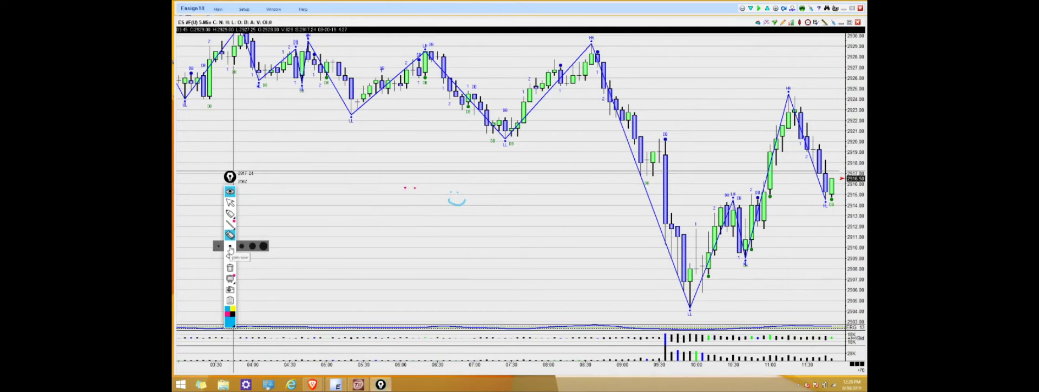
pyautogui.click(263, 247)
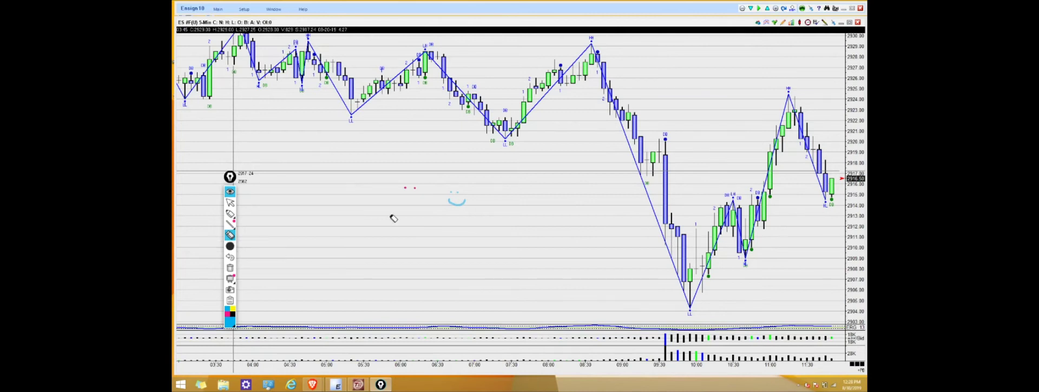
pyautogui.click(348, 212)
pyautogui.click(208, 247)
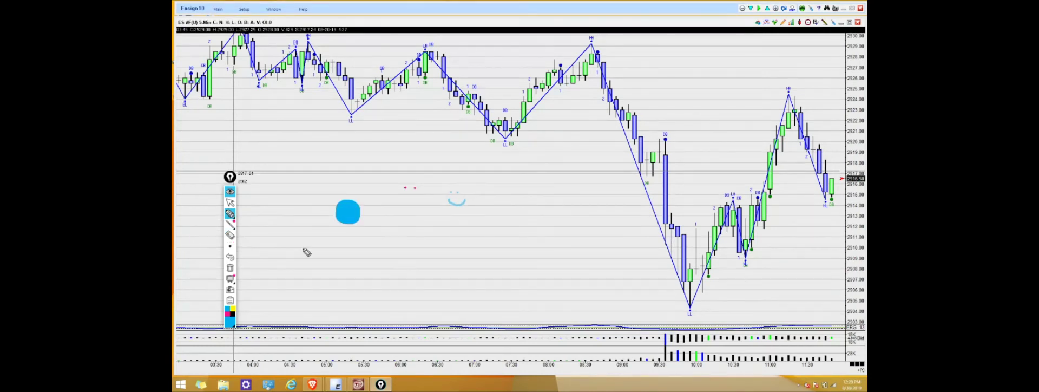
# - Draw and undo a small circle, scribble a freehand cyan shape, then clear all drawings
pyautogui.moveTo(350, 242); pyautogui.dragTo(344, 243)
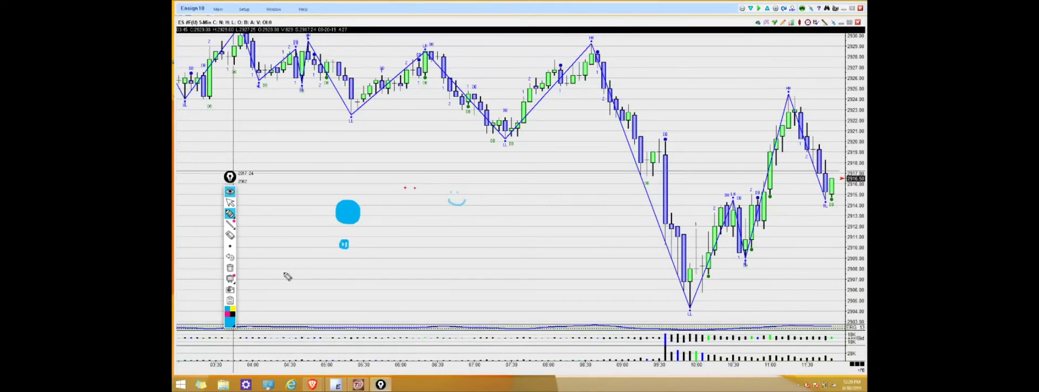
pyautogui.click(230, 258)
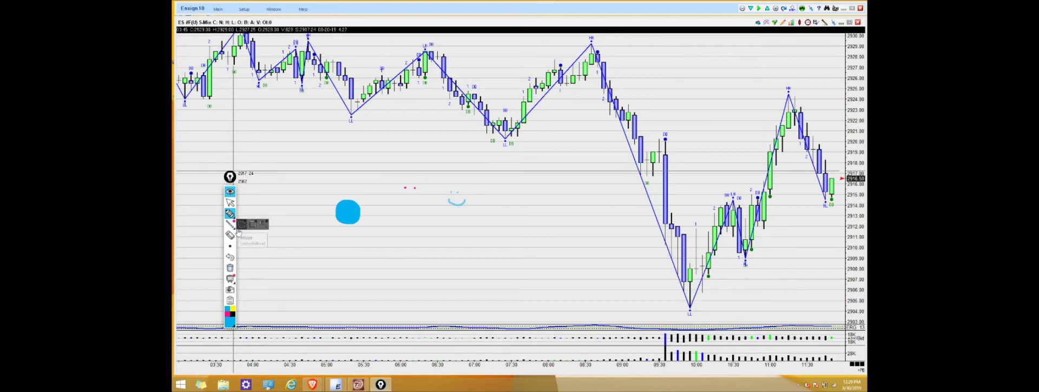
pyautogui.moveTo(230, 219)
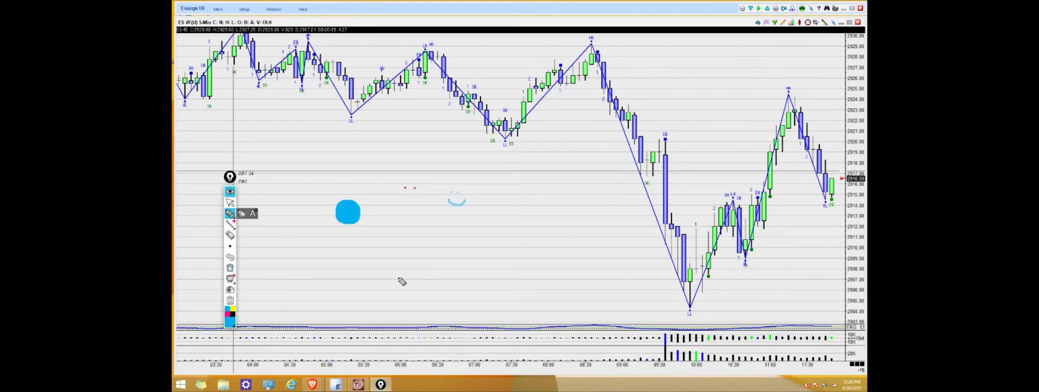
pyautogui.moveTo(468, 280)
pyautogui.mouseDown()
pyautogui.moveTo(644, 233)
pyautogui.moveTo(444, 178)
pyautogui.moveTo(494, 197)
pyautogui.moveTo(553, 244)
pyautogui.moveTo(466, 219)
pyautogui.moveTo(533, 150)
pyautogui.mouseUp()
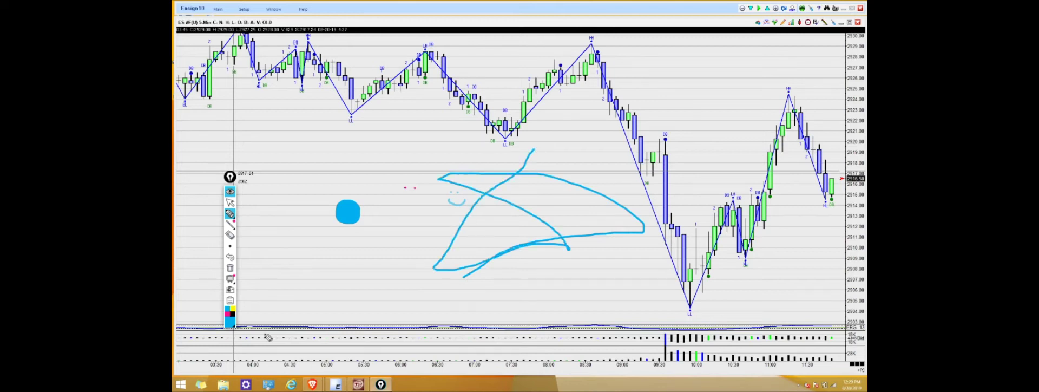
pyautogui.click(230, 277)
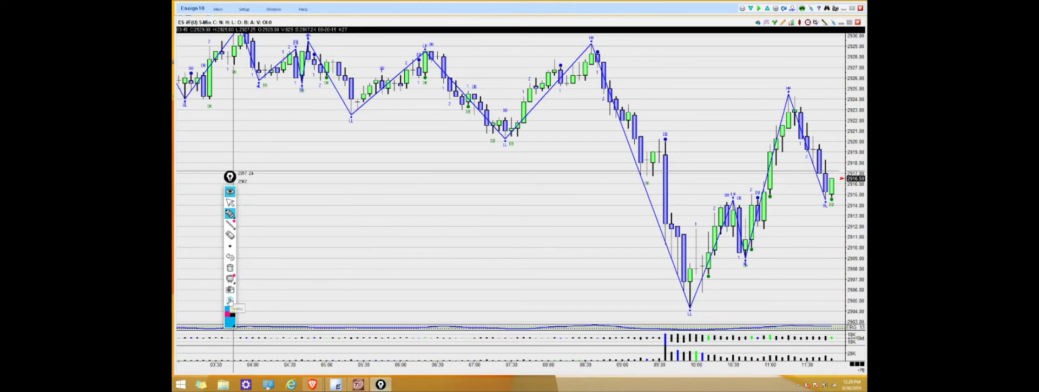
# - Reselect the Pen tool and change its colour from cyan to red
pyautogui.click(230, 301)
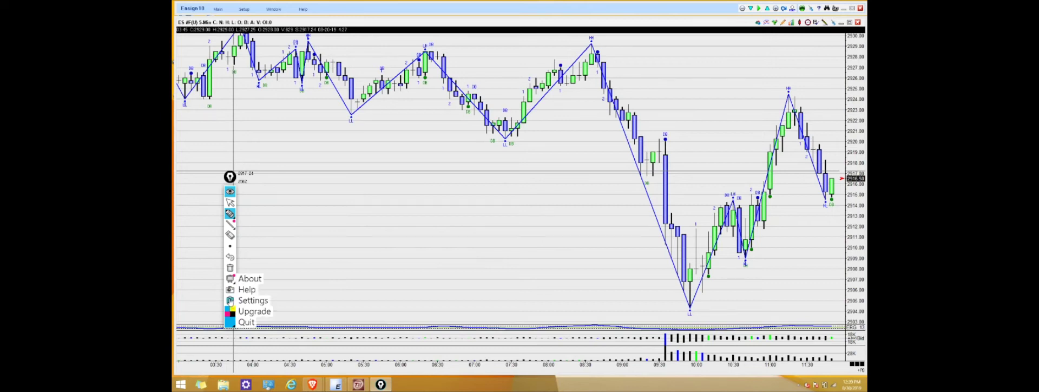
pyautogui.click(229, 213)
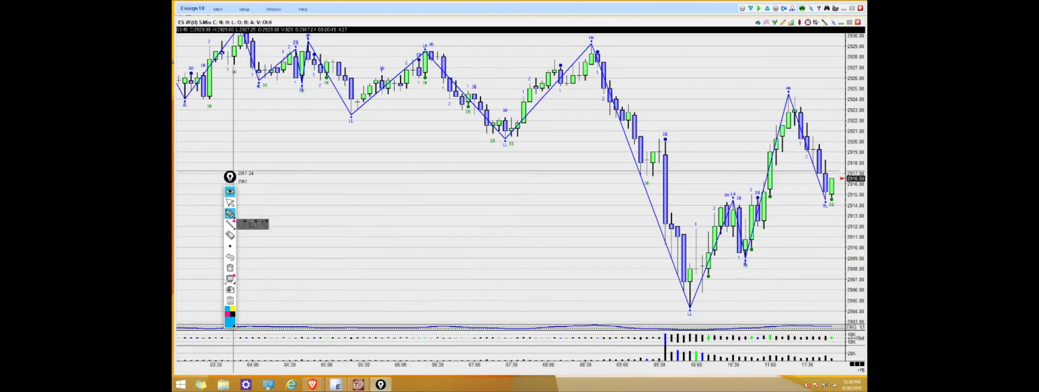
pyautogui.moveTo(230, 323)
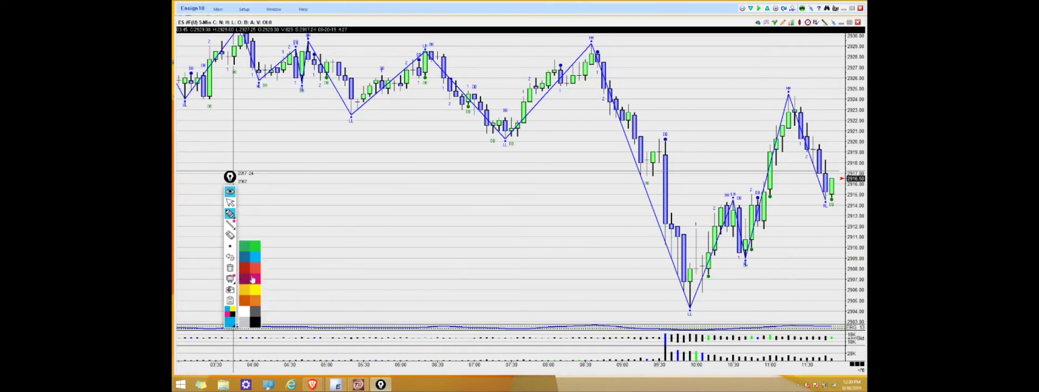
pyautogui.click(246, 270)
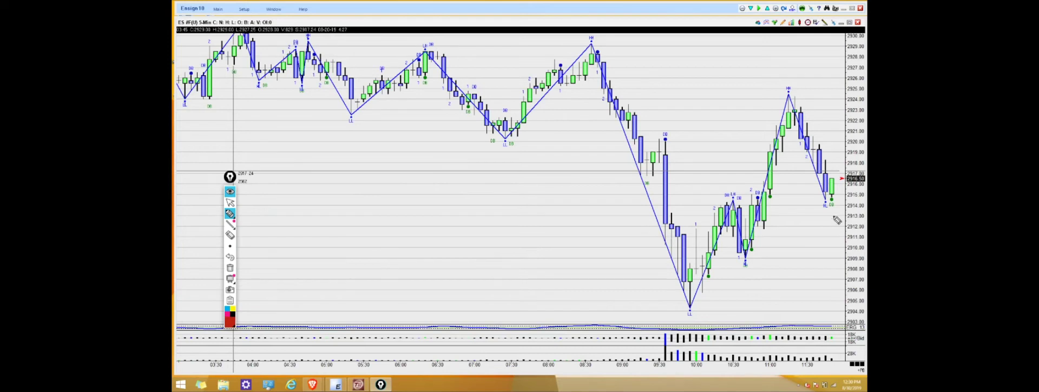
# - Add red strokes by the latest candles, then trace the rally and mark swing levels in pink highlighter
pyautogui.moveTo(829, 215)
pyautogui.mouseDown()
pyautogui.moveTo(827, 230)
pyautogui.moveTo(836, 222)
pyautogui.mouseUp()
pyautogui.moveTo(730, 199); pyautogui.dragTo(680, 298)
pyautogui.click(232, 214)
pyautogui.click(239, 215)
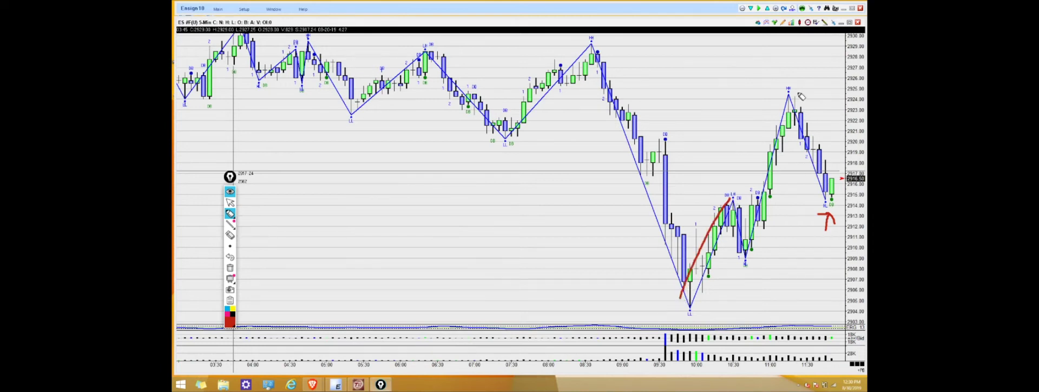
pyautogui.moveTo(790, 95)
pyautogui.mouseDown()
pyautogui.moveTo(739, 261)
pyautogui.moveTo(759, 264)
pyautogui.mouseUp()
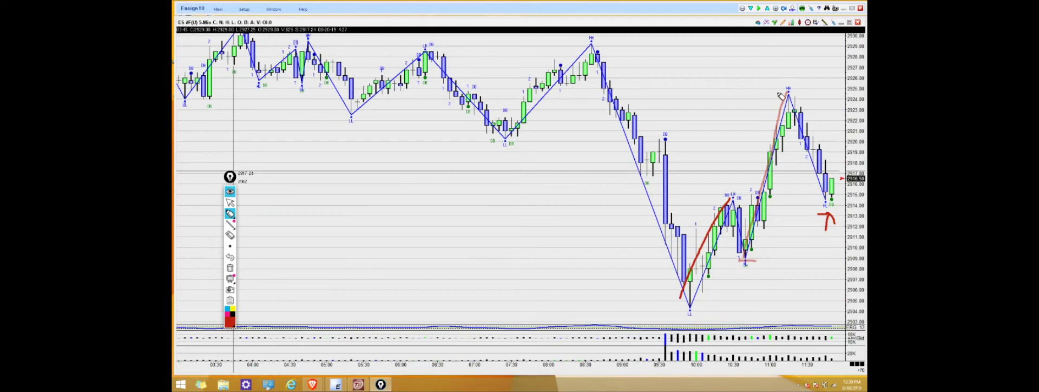
pyautogui.moveTo(778, 93); pyautogui.dragTo(799, 92)
pyautogui.moveTo(725, 197); pyautogui.dragTo(747, 197)
pyautogui.moveTo(677, 311); pyautogui.dragTo(705, 311)
pyautogui.moveTo(751, 172); pyautogui.dragTo(784, 172)
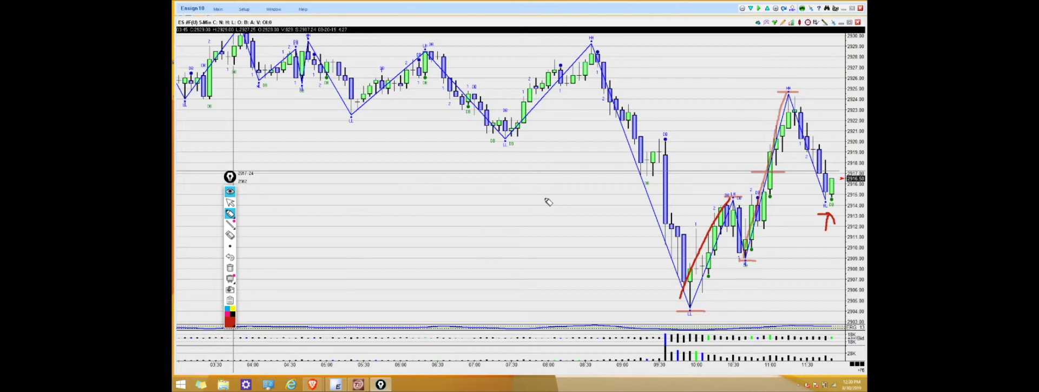
# - Write 'T – 0' in red ink in the middle of the chart
pyautogui.moveTo(230, 213)
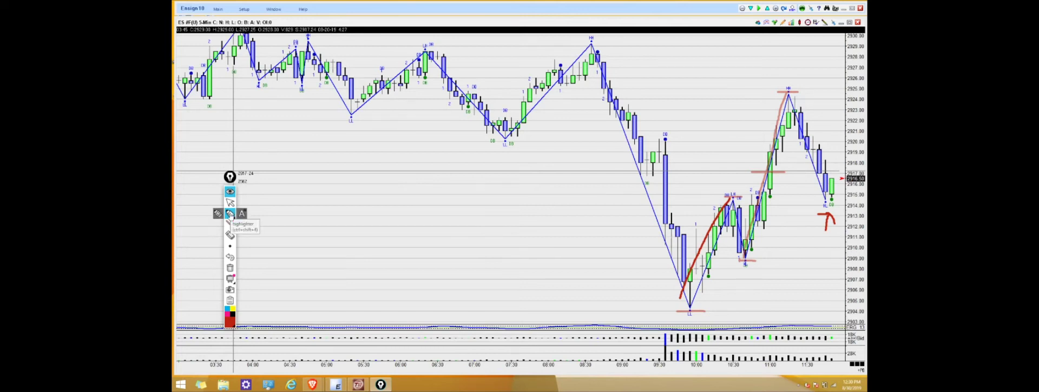
pyautogui.moveTo(506, 176); pyautogui.dragTo(514, 176)
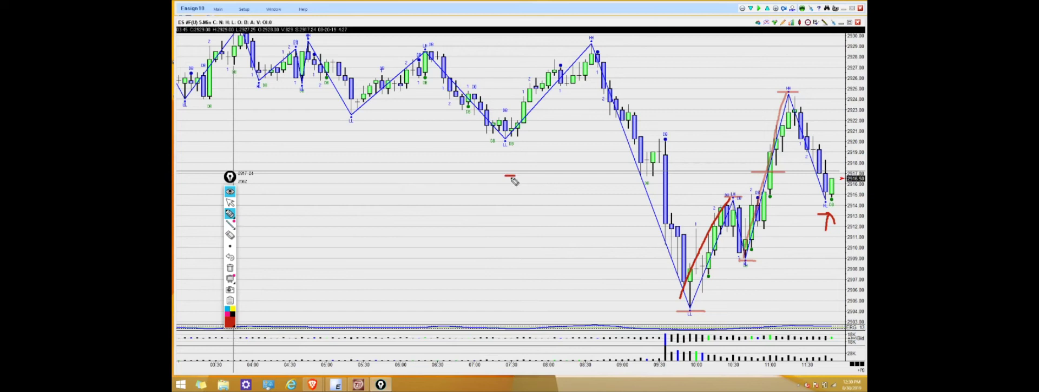
pyautogui.moveTo(510, 176); pyautogui.dragTo(509, 194)
pyautogui.moveTo(520, 184); pyautogui.dragTo(530, 185)
pyautogui.moveTo(545, 174)
pyautogui.mouseDown()
pyautogui.moveTo(543, 192)
pyautogui.moveTo(547, 175)
pyautogui.mouseUp()
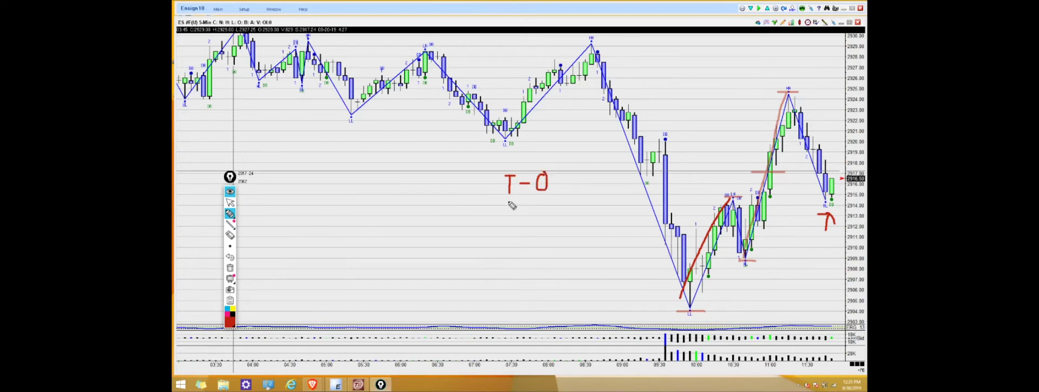
# - Write R-0/1, C-0/1 and H-0 in red below T-0, adding level lines on recent bars
pyautogui.moveTo(506, 202)
pyautogui.mouseDown()
pyautogui.moveTo(506, 224)
pyautogui.moveTo(518, 206)
pyautogui.moveTo(520, 224)
pyautogui.moveTo(533, 212)
pyautogui.moveTo(541, 226)
pyautogui.moveTo(548, 211)
pyautogui.moveTo(572, 228)
pyautogui.mouseUp()
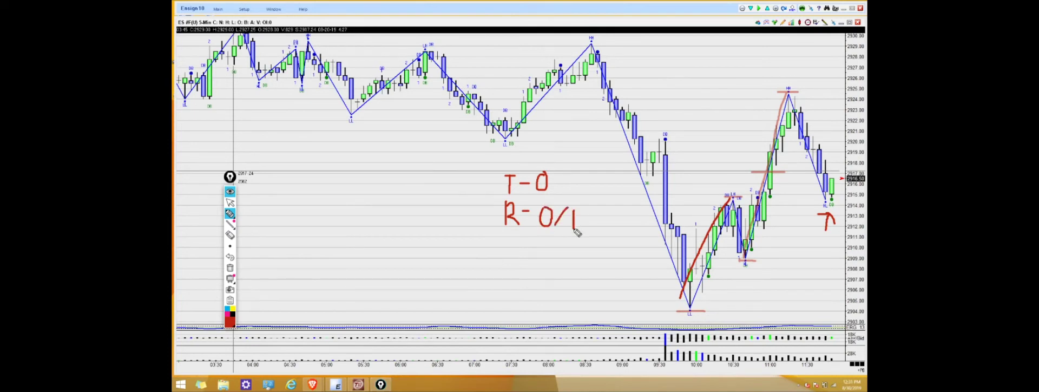
pyautogui.moveTo(511, 234)
pyautogui.mouseDown()
pyautogui.moveTo(512, 247)
pyautogui.moveTo(535, 238)
pyautogui.mouseUp()
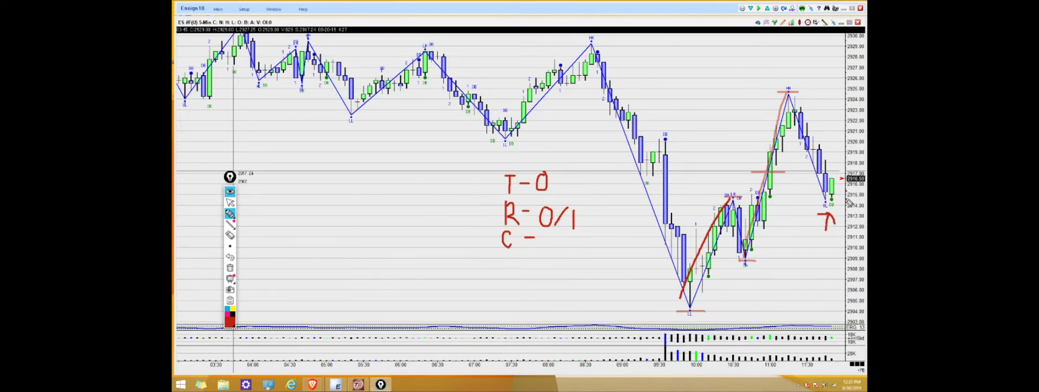
pyautogui.moveTo(784, 212); pyautogui.dragTo(848, 211)
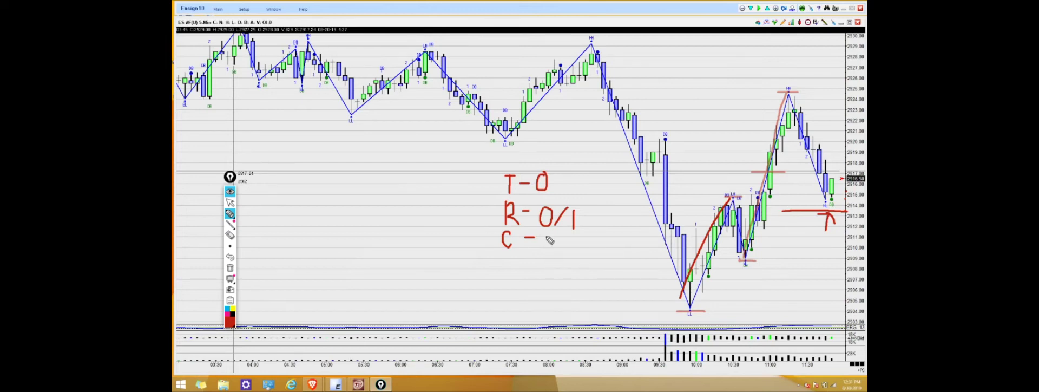
pyautogui.moveTo(548, 234)
pyautogui.mouseDown()
pyautogui.moveTo(544, 248)
pyautogui.moveTo(551, 234)
pyautogui.moveTo(556, 249)
pyautogui.moveTo(570, 249)
pyautogui.mouseUp()
pyautogui.moveTo(504, 258); pyautogui.dragTo(513, 269)
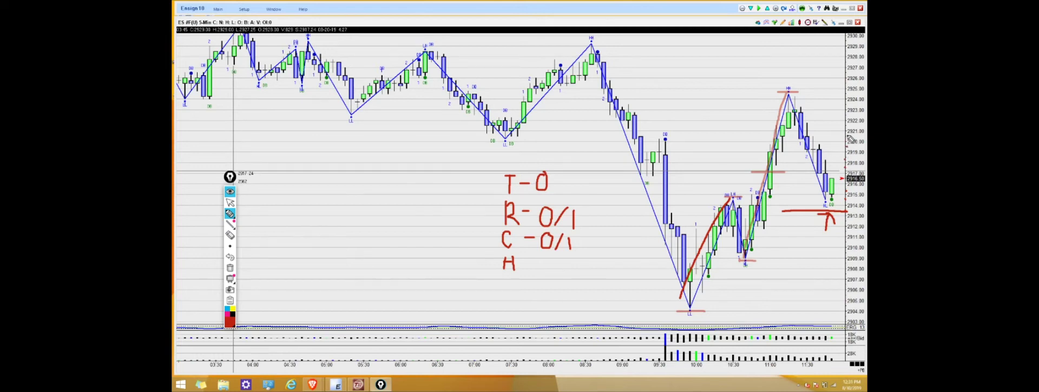
pyautogui.moveTo(782, 136); pyautogui.dragTo(814, 136)
pyautogui.moveTo(522, 264)
pyautogui.mouseDown()
pyautogui.moveTo(548, 270)
pyautogui.moveTo(557, 262)
pyautogui.moveTo(548, 258)
pyautogui.mouseUp()
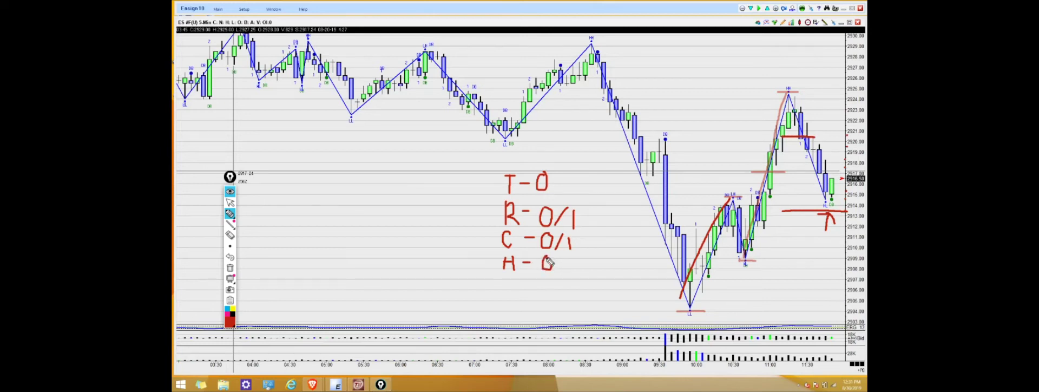
pyautogui.click(230, 319)
# - Switch the ink to green and begin writing '58-60%' beneath the checklist
pyautogui.click(257, 250)
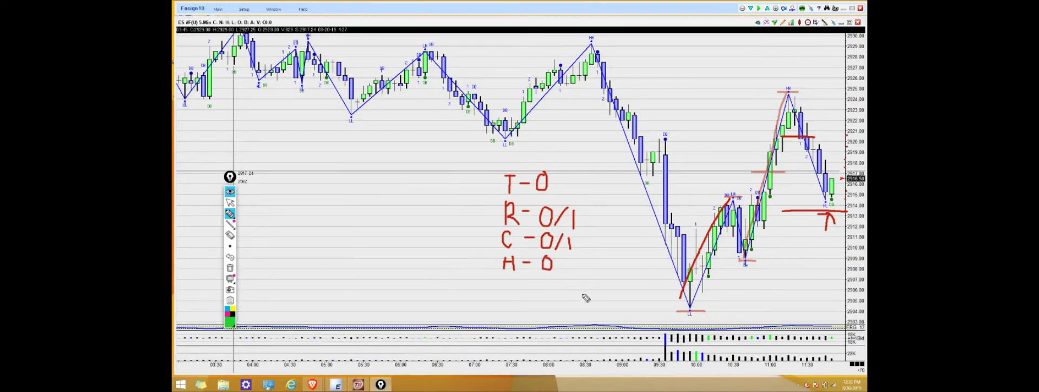
pyautogui.moveTo(534, 276)
pyautogui.mouseDown()
pyautogui.moveTo(547, 293)
pyautogui.moveTo(544, 307)
pyautogui.moveTo(532, 304)
pyautogui.moveTo(535, 276)
pyautogui.moveTo(556, 281)
pyautogui.moveTo(565, 301)
pyautogui.moveTo(555, 308)
pyautogui.moveTo(560, 293)
pyautogui.moveTo(595, 291)
pyautogui.mouseUp()
pyautogui.moveTo(609, 274)
pyautogui.mouseDown()
pyautogui.moveTo(598, 309)
pyautogui.moveTo(617, 279)
pyautogui.moveTo(623, 313)
pyautogui.moveTo(647, 279)
pyautogui.moveTo(657, 278)
pyautogui.moveTo(648, 310)
pyautogui.moveTo(662, 298)
pyautogui.mouseUp()
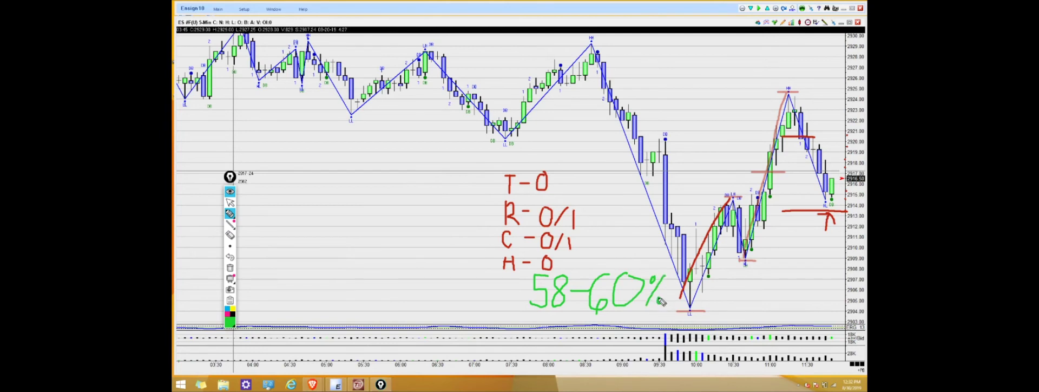
# - Turn off drawing with the cursor tool, then bring up the Windows Start screen
pyautogui.click(230, 203)
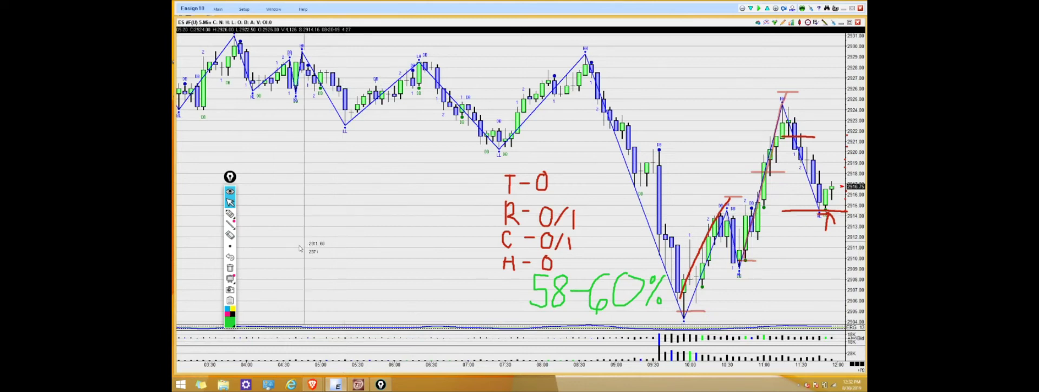
pyautogui.click(180, 386)
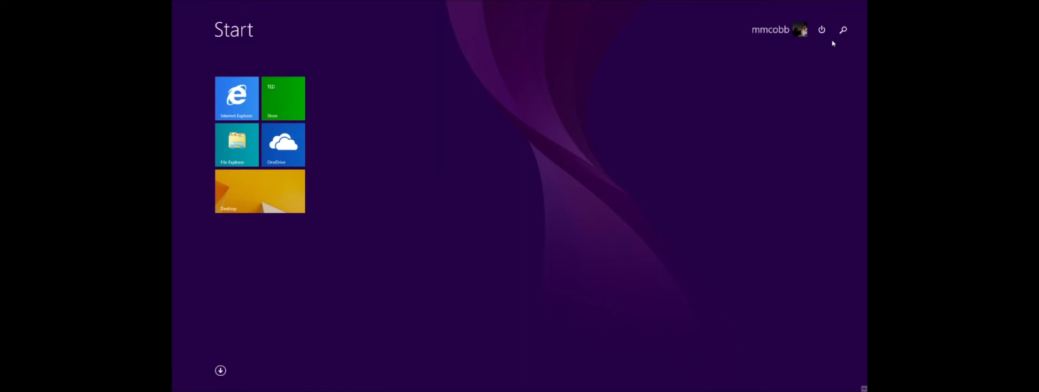
# - Search the Start screen for 'snip' and launch Snipping Tool
pyautogui.click(843, 30)
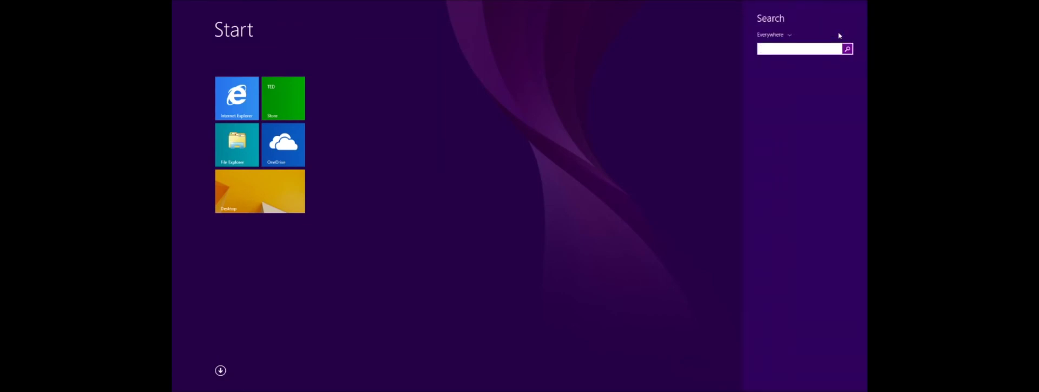
pyautogui.write('snipping Tool')
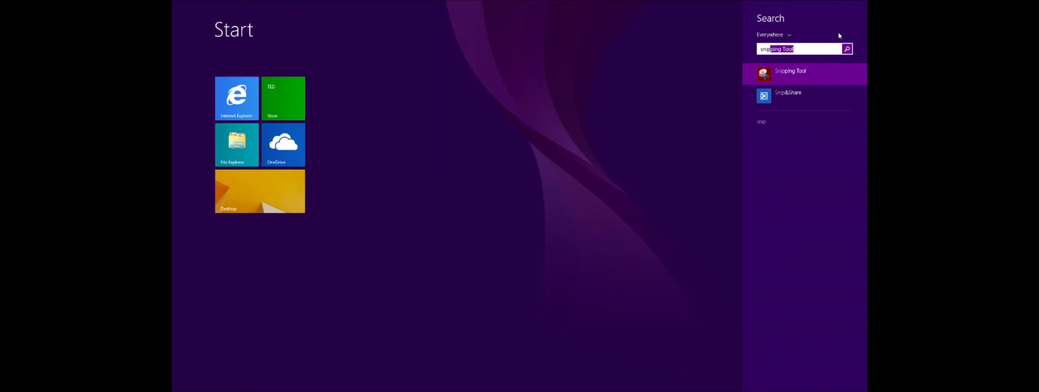
pyautogui.press('Return')
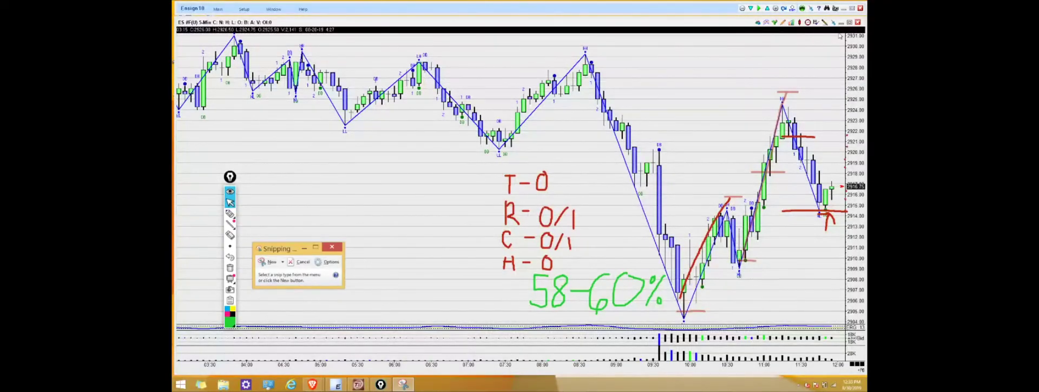
# - Capture the annotated ES chart area as a Rectangular Snip
pyautogui.moveTo(288, 249); pyautogui.dragTo(459, 153)
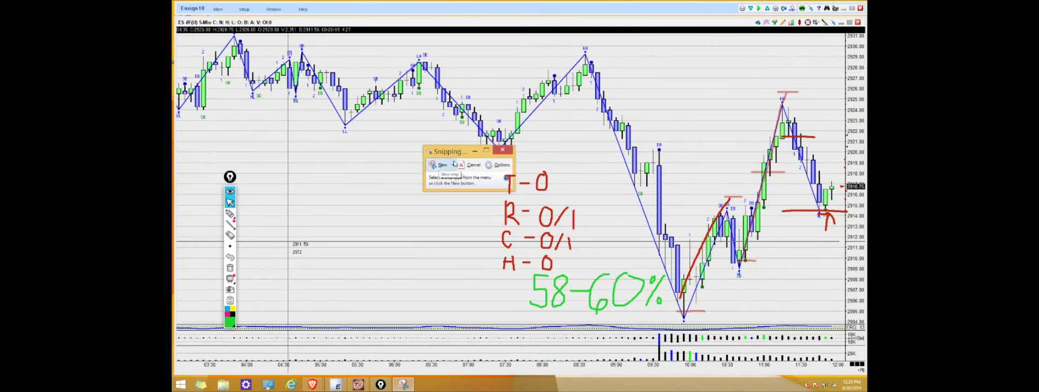
pyautogui.click(454, 165)
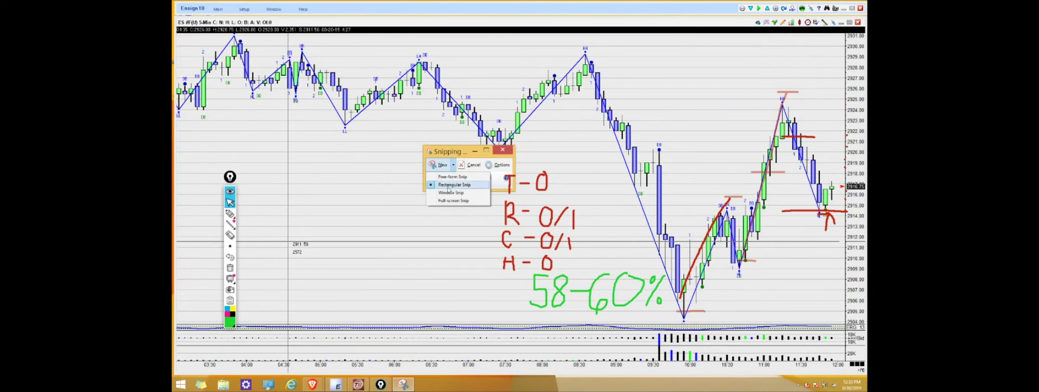
pyautogui.click(469, 189)
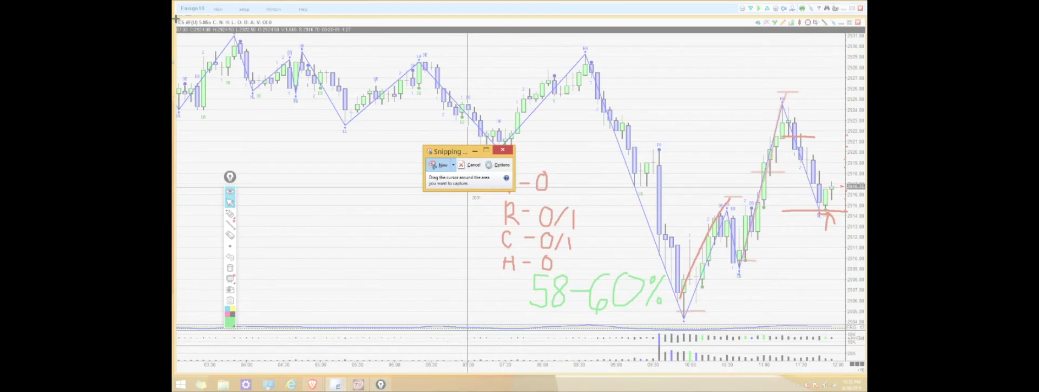
pyautogui.moveTo(176, 16); pyautogui.dragTo(865, 371)
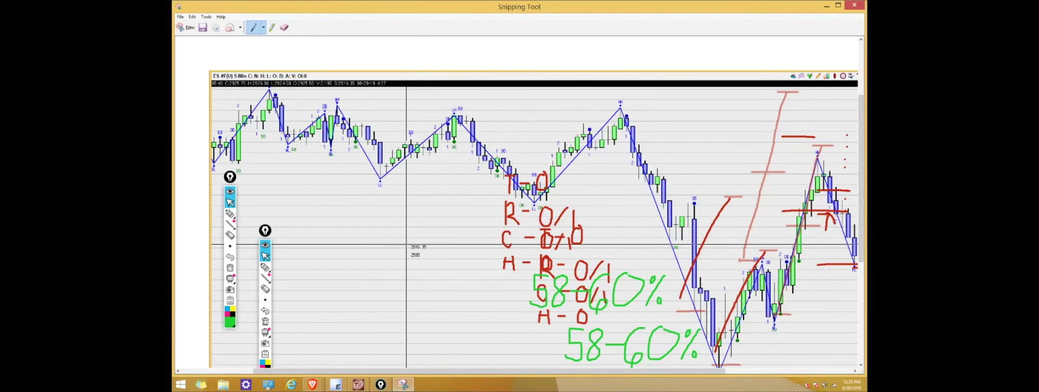
# - Clear Epic Pen's live ink from the screen and begin saving the snip
pyautogui.moveTo(230, 177); pyautogui.dragTo(195, 60)
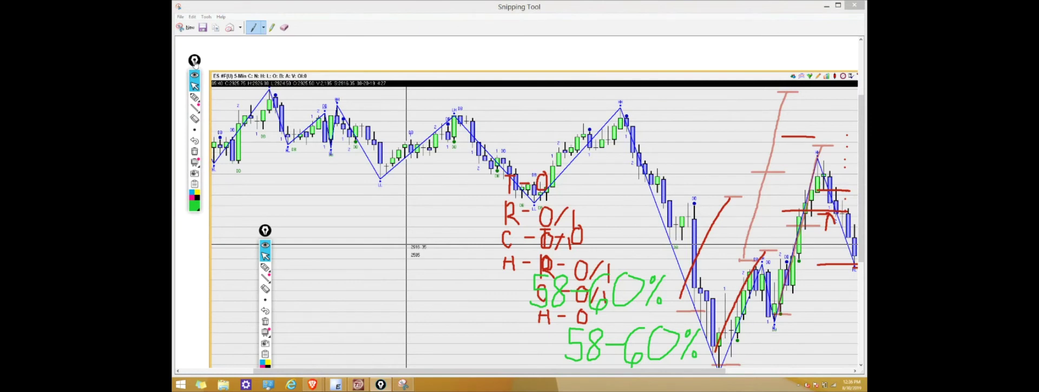
pyautogui.click(194, 152)
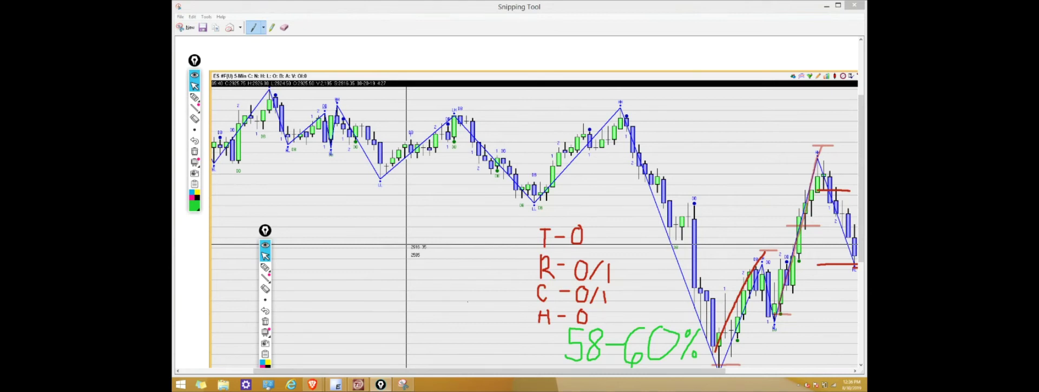
pyautogui.click(203, 28)
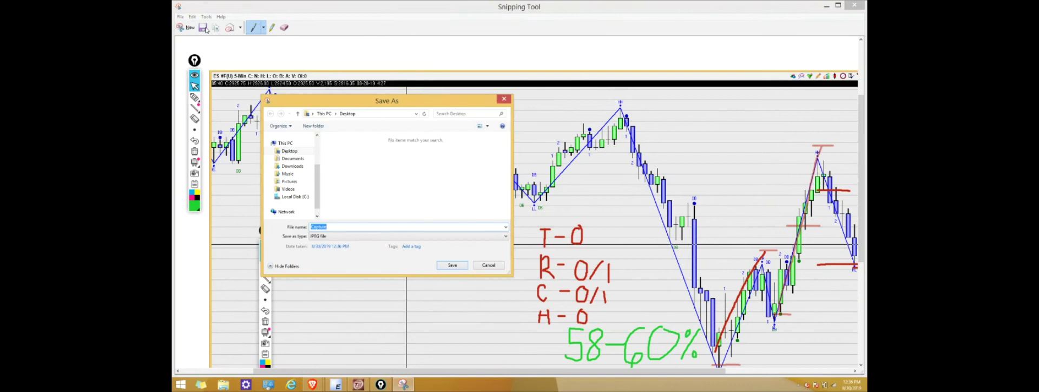
# - Save the snip as JPEG 20190820_1150_Long on the Desktop, then close Snipping Tool
pyautogui.write('20190820')
pyautogui.write('_1150_Long')
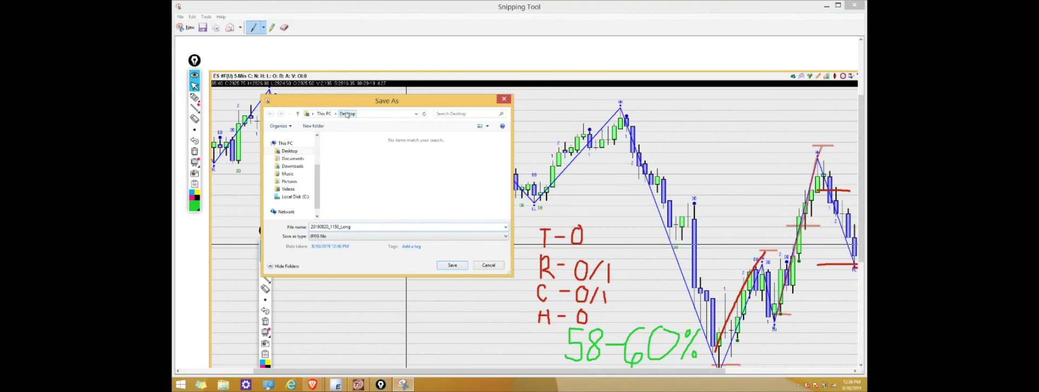
pyautogui.click(453, 266)
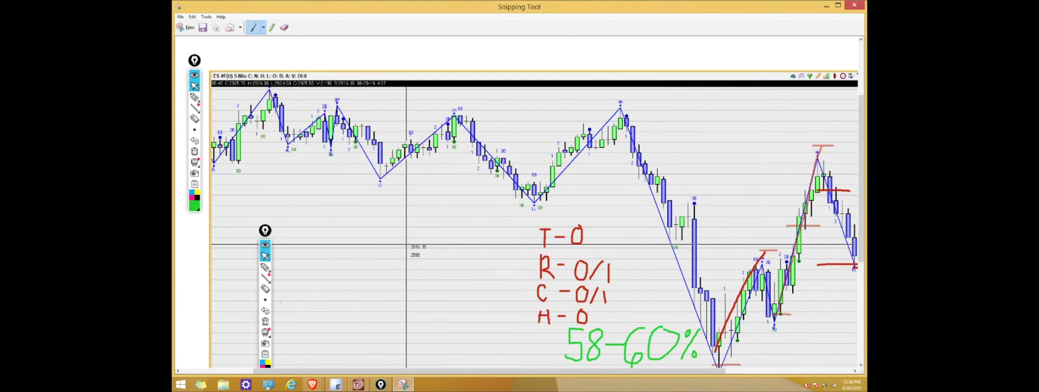
pyautogui.hotkey('alt', 'F4')
pyautogui.click(225, 385)
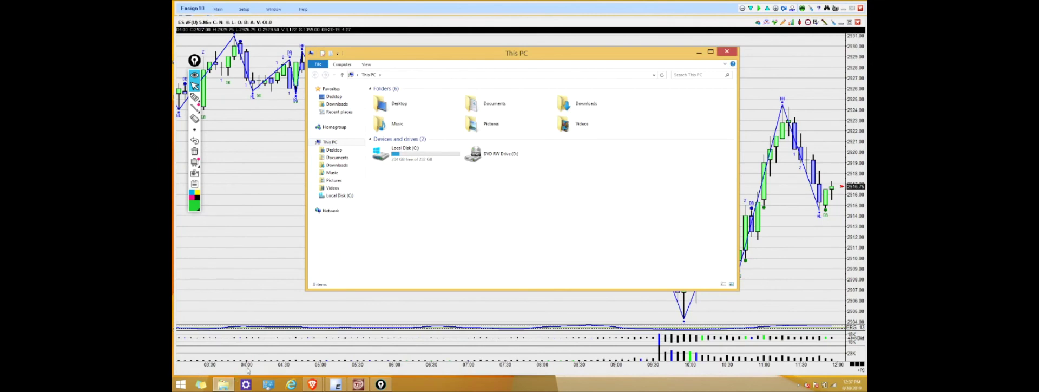
# - Create a new Desktop folder named 'Trade Screenshots'
pyautogui.click(334, 150)
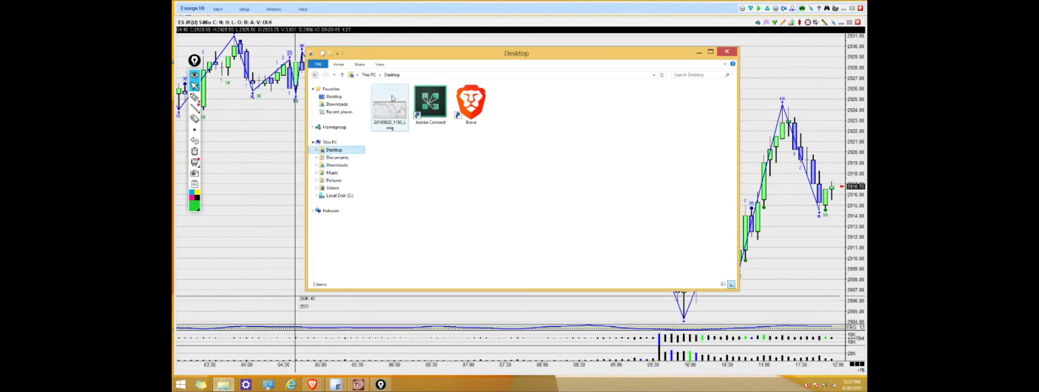
pyautogui.click(332, 55)
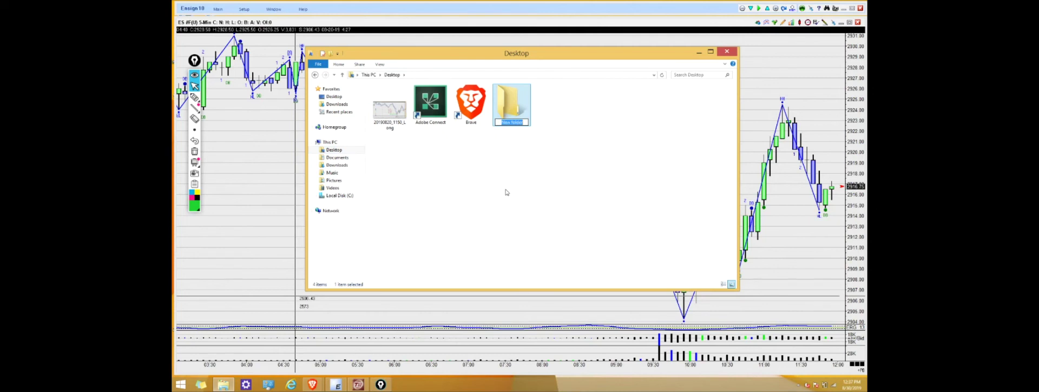
pyautogui.write('Trade Screenshots')
pyautogui.press('Return')
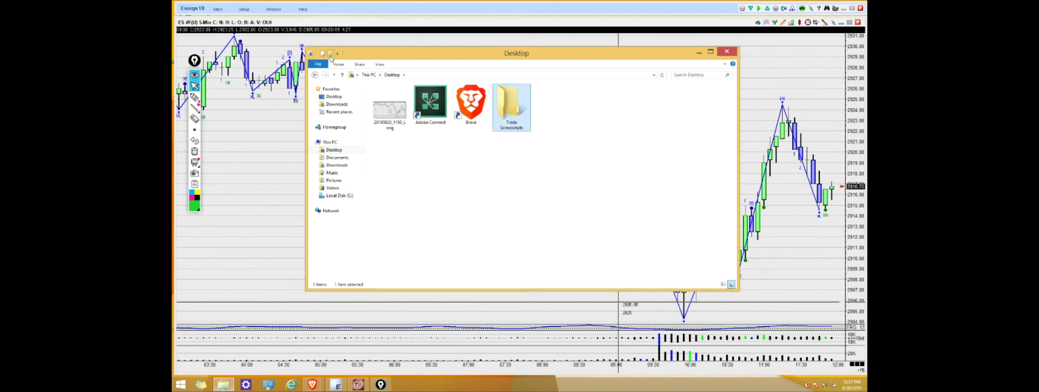
# - Move the 20190820_1150_Long image into Trade Screenshots and close the window
pyautogui.click(397, 114)
pyautogui.moveTo(396, 114); pyautogui.dragTo(510, 118)
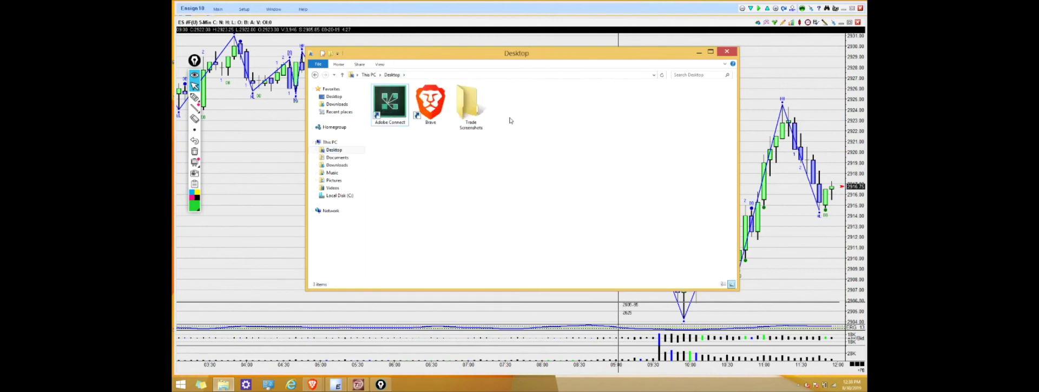
pyautogui.click(727, 51)
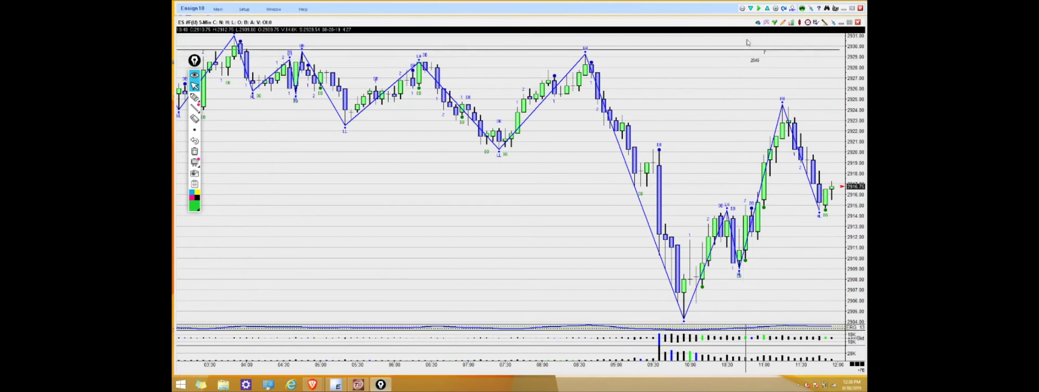
# - Pan the chart to the latest bars and select Epic Pen's pen in cyan
pyautogui.moveTo(722, 123); pyautogui.dragTo(681, 121)
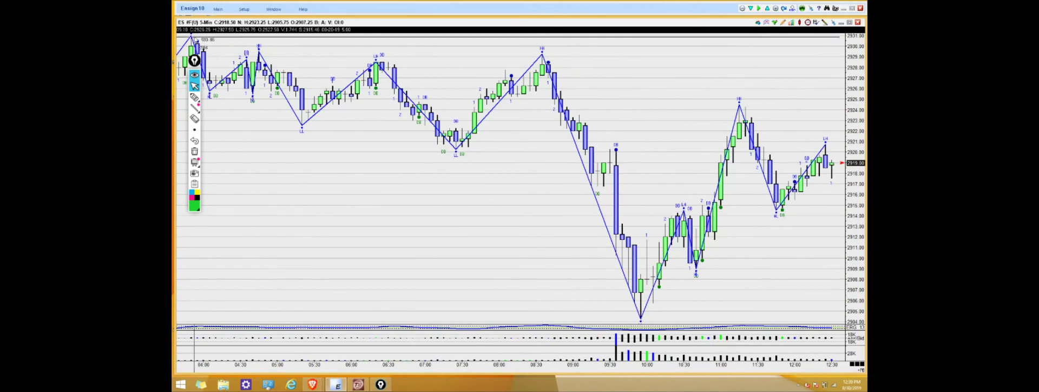
pyautogui.moveTo(194, 61); pyautogui.dragTo(318, 154)
pyautogui.moveTo(318, 194)
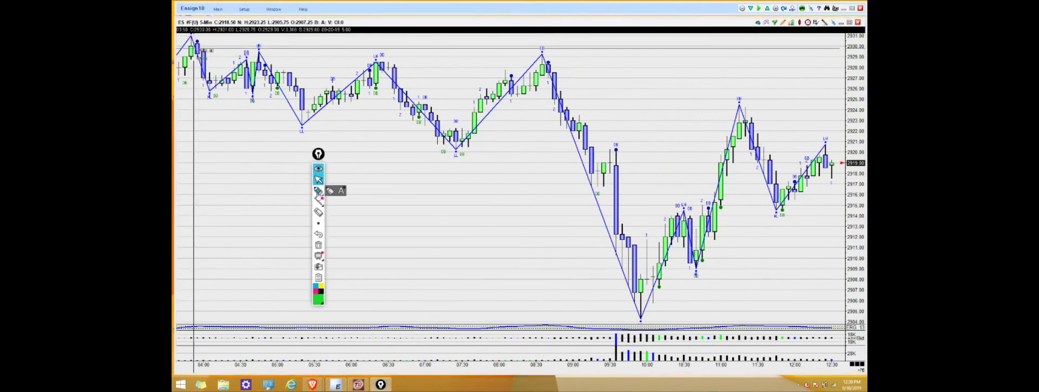
pyautogui.click(317, 192)
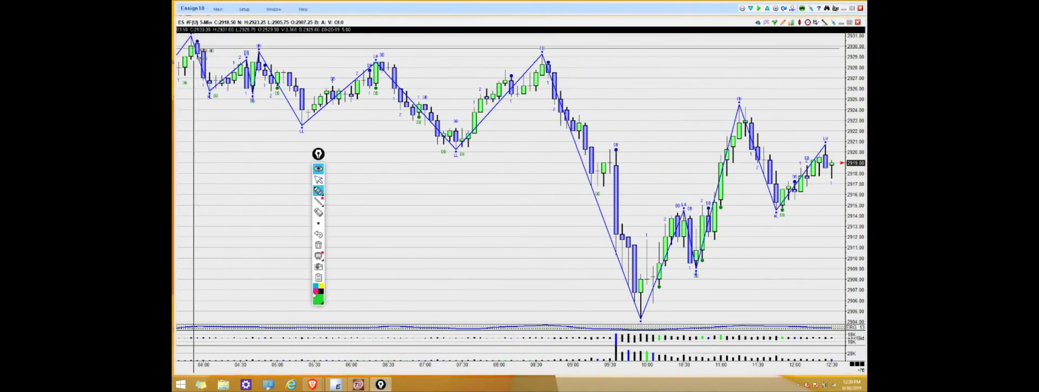
pyautogui.click(316, 287)
# - Draw a short cyan line at the 12:30 high and write R+4 near 11:15
pyautogui.moveTo(825, 145)
pyautogui.mouseDown()
pyautogui.moveTo(839, 146)
pyautogui.moveTo(817, 147)
pyautogui.mouseUp()
pyautogui.moveTo(760, 100)
pyautogui.mouseDown()
pyautogui.moveTo(760, 114)
pyautogui.moveTo(766, 104)
pyautogui.moveTo(768, 115)
pyautogui.moveTo(792, 111)
pyautogui.mouseUp()
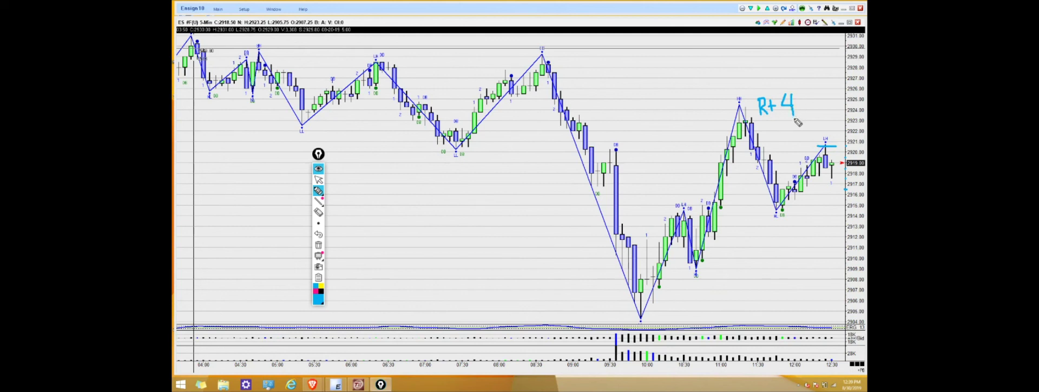
pyautogui.click(319, 180)
pyautogui.press('super')
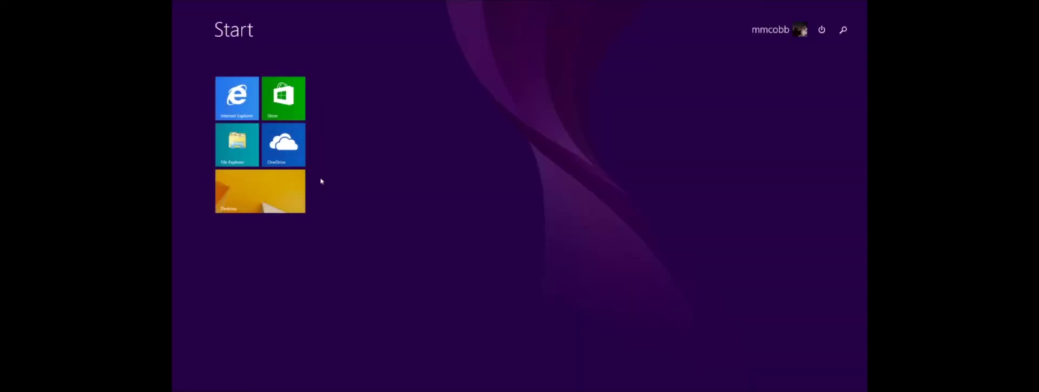
# - Search 'sni' from the Start screen and launch Snipping Tool
pyautogui.click(843, 29)
pyautogui.write('snipping Tool')
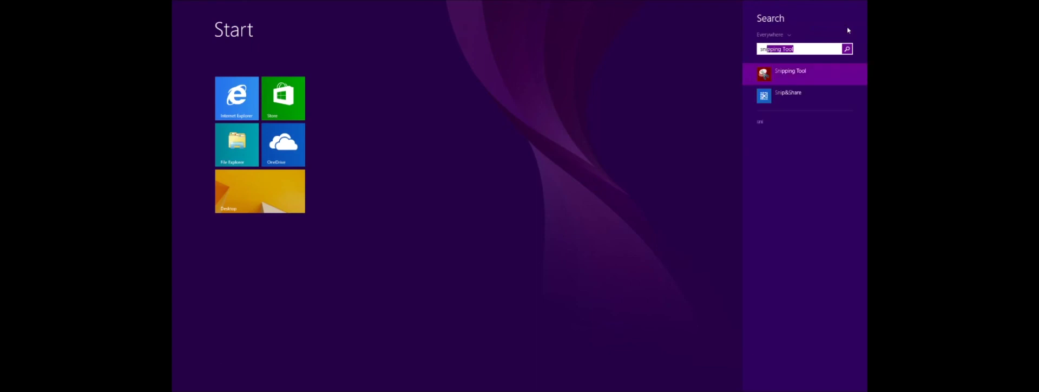
pyautogui.click(799, 78)
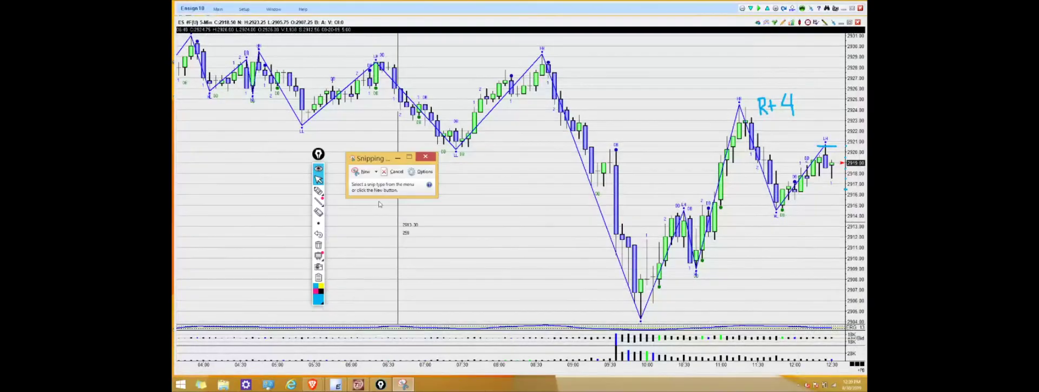
# - Snip the R+4-annotated chart, clear Epic Pen's ink, and open the save dialog
pyautogui.click(362, 172)
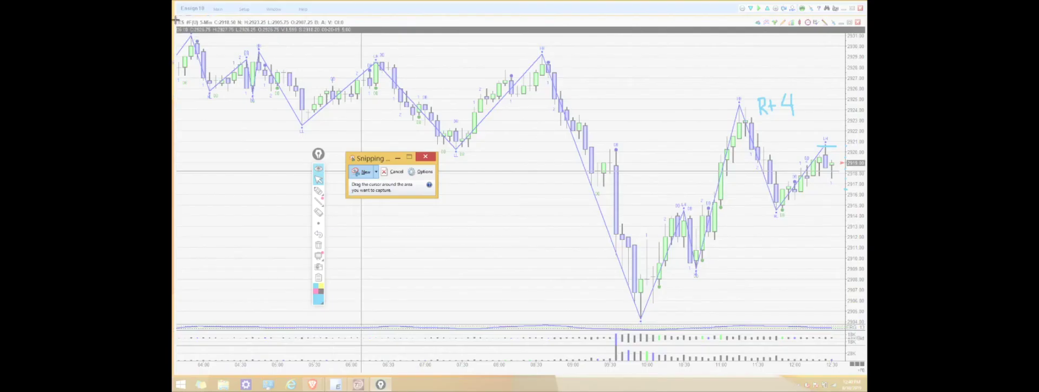
pyautogui.moveTo(176, 18); pyautogui.dragTo(861, 368)
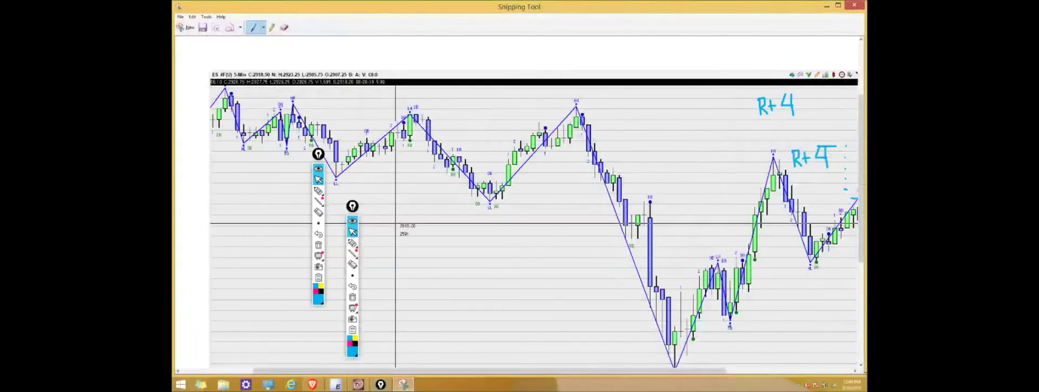
pyautogui.moveTo(318, 154); pyautogui.dragTo(200, 162)
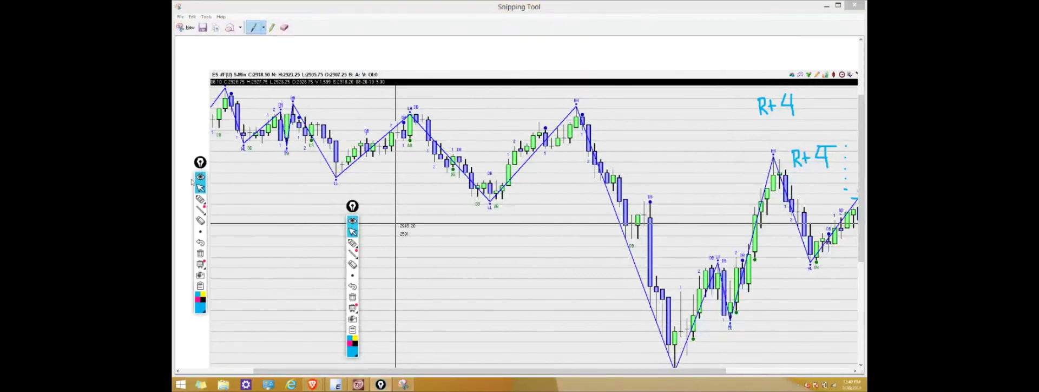
pyautogui.click(200, 252)
pyautogui.hotkey('ctrl', 's')
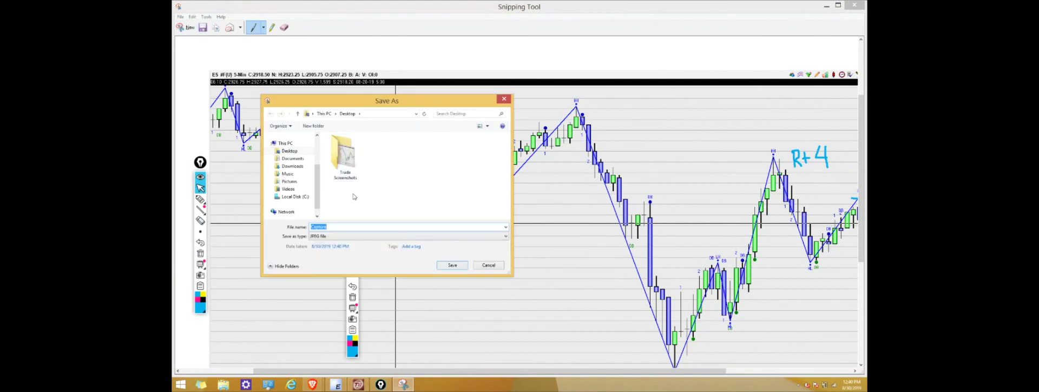
# - Save the snip as JPEG 20190820_1225_Long inside Trade Screenshots and close Snipping Tool
pyautogui.click(354, 161)
pyautogui.doubleClick(354, 162)
pyautogui.doubleClick(360, 227)
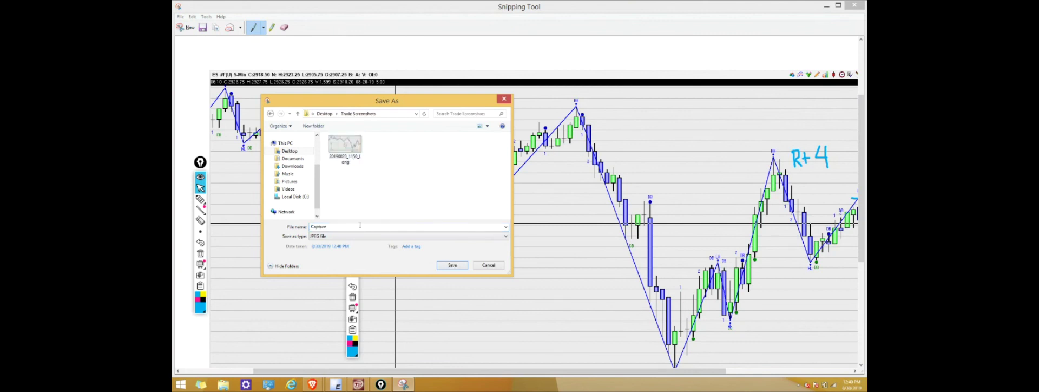
pyautogui.write('20190820')
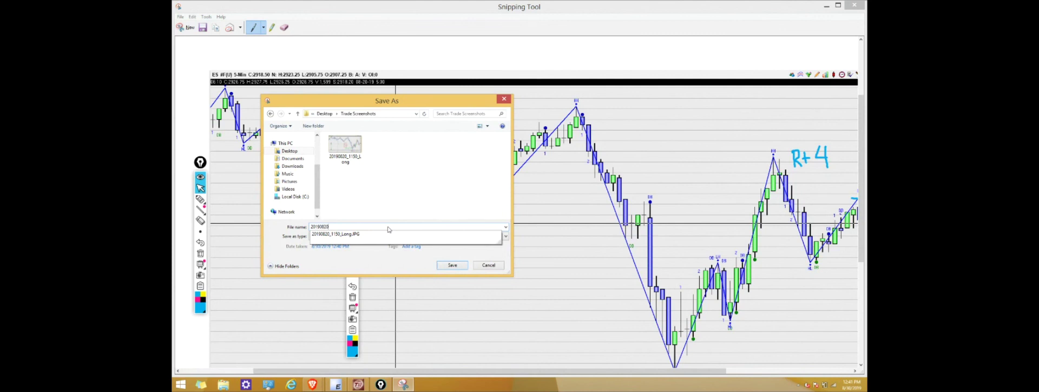
pyautogui.write('_1225_Long')
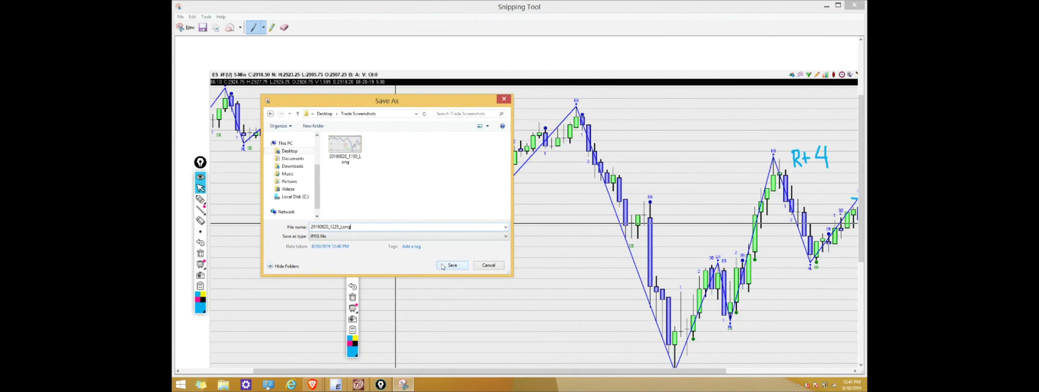
pyautogui.click(450, 266)
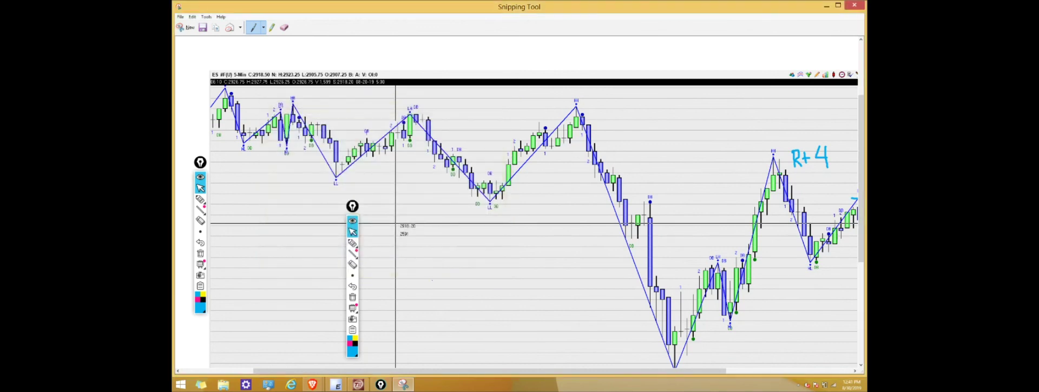
pyautogui.click(854, 5)
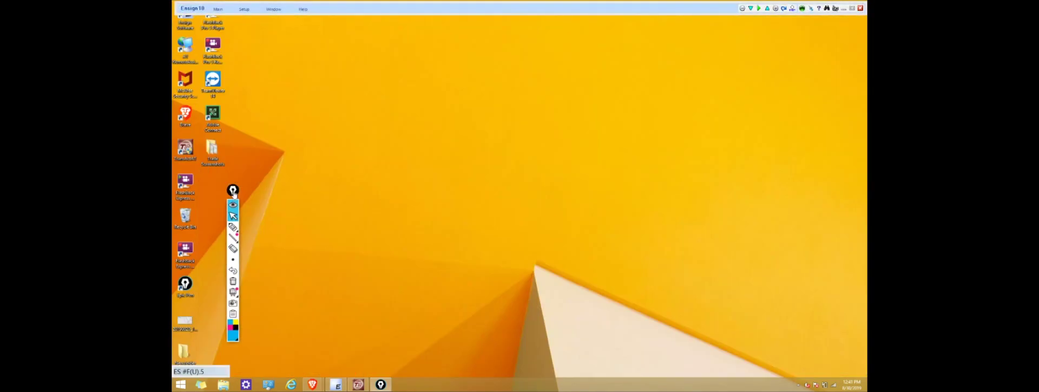
# - Open Trade Screenshots in File Explorer and check both 20190820_1225_Long and 20190820_1150_Long
pyautogui.moveTo(234, 192); pyautogui.dragTo(241, 192)
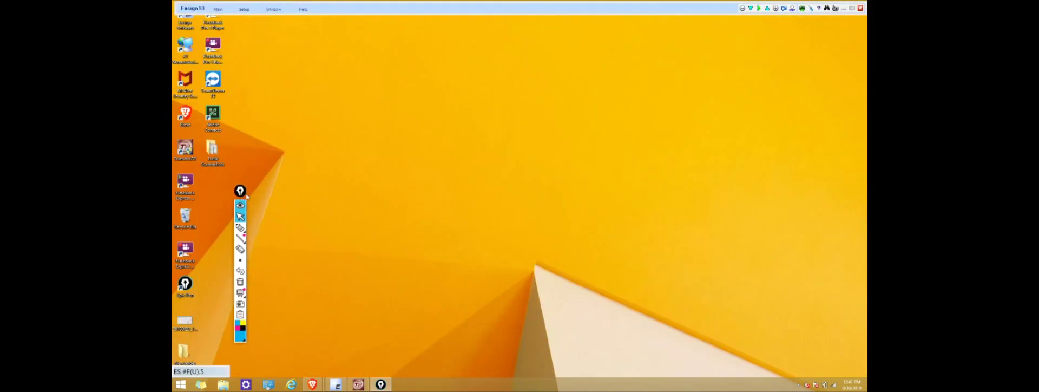
pyautogui.click(218, 384)
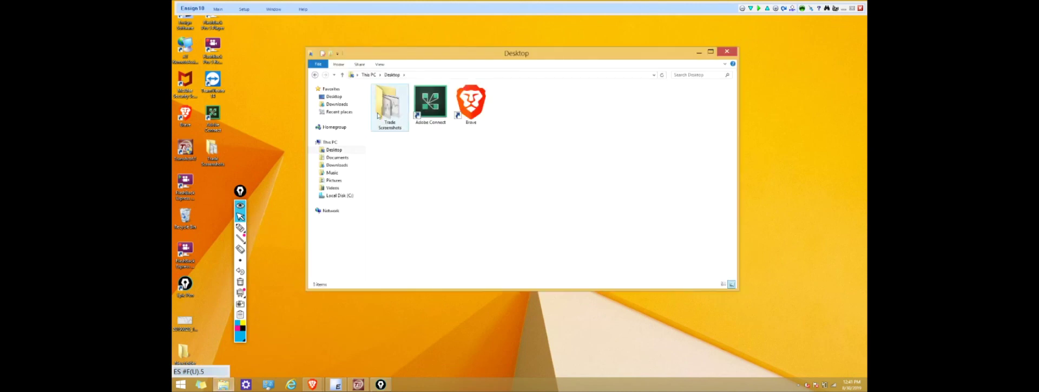
pyautogui.doubleClick(390, 123)
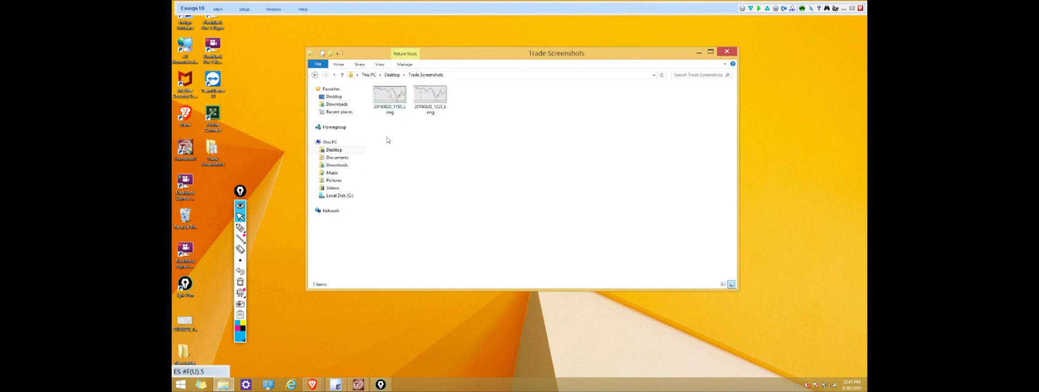
pyautogui.click(432, 115)
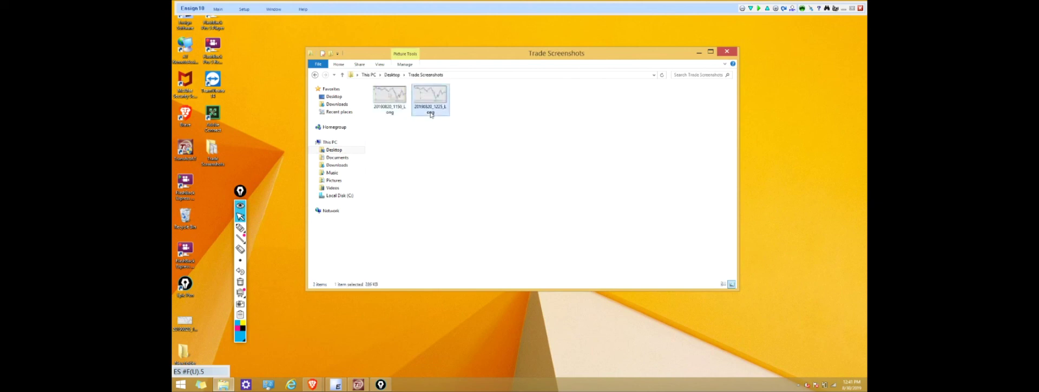
pyautogui.click(399, 113)
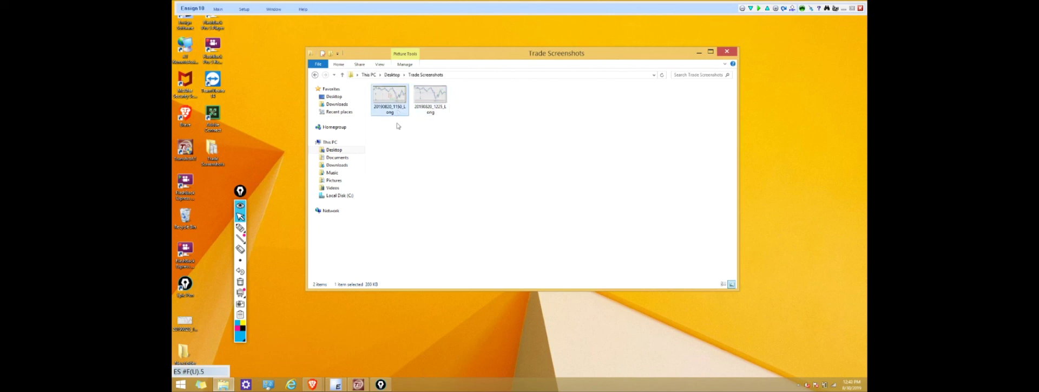